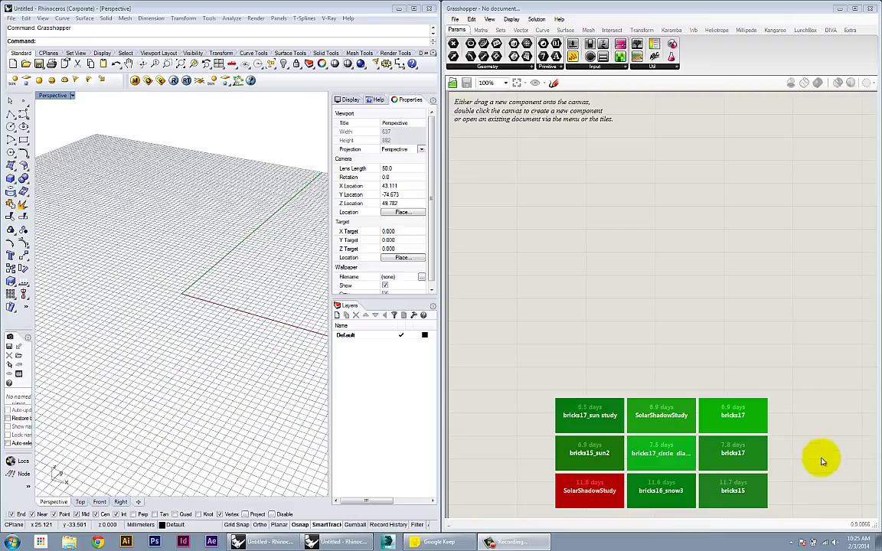
Place an Ellipse component on the empty Grasshopper canvas
left_click(326, 9)
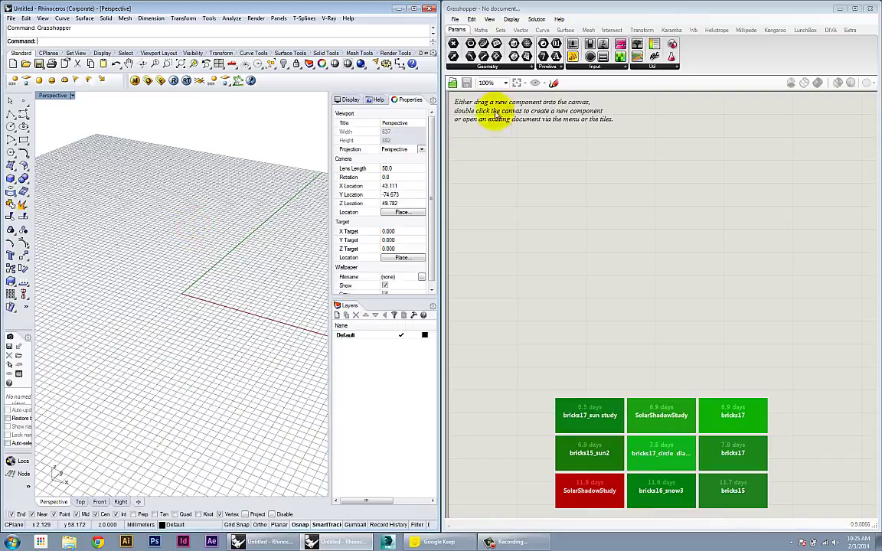
left_click(537, 11)
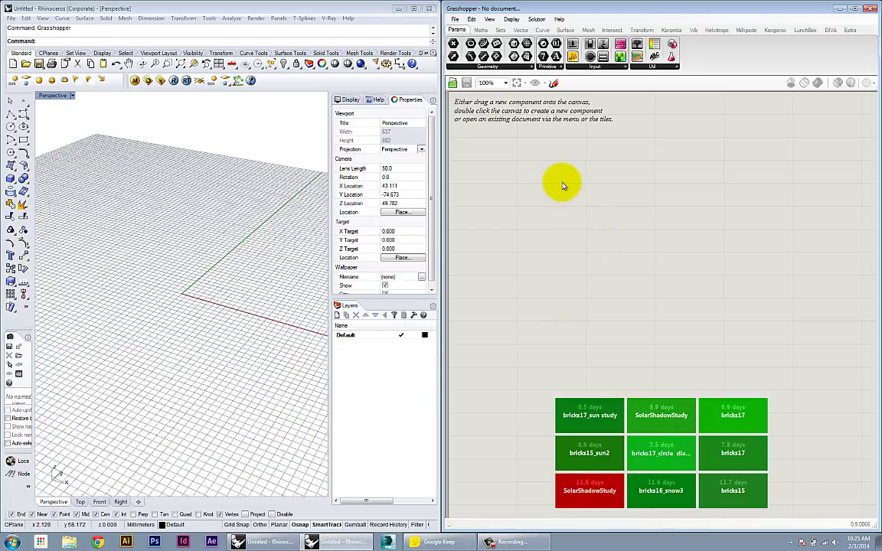
double_click(561, 242)
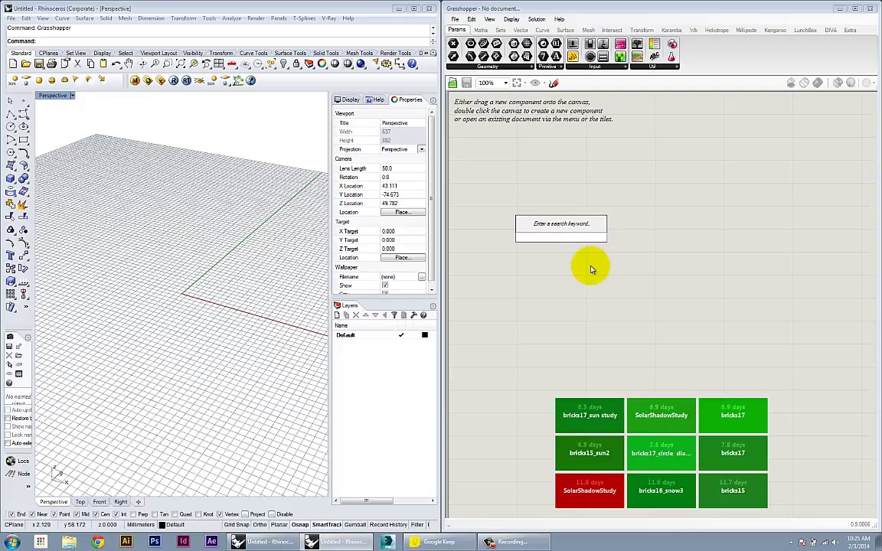
type("ellipse")
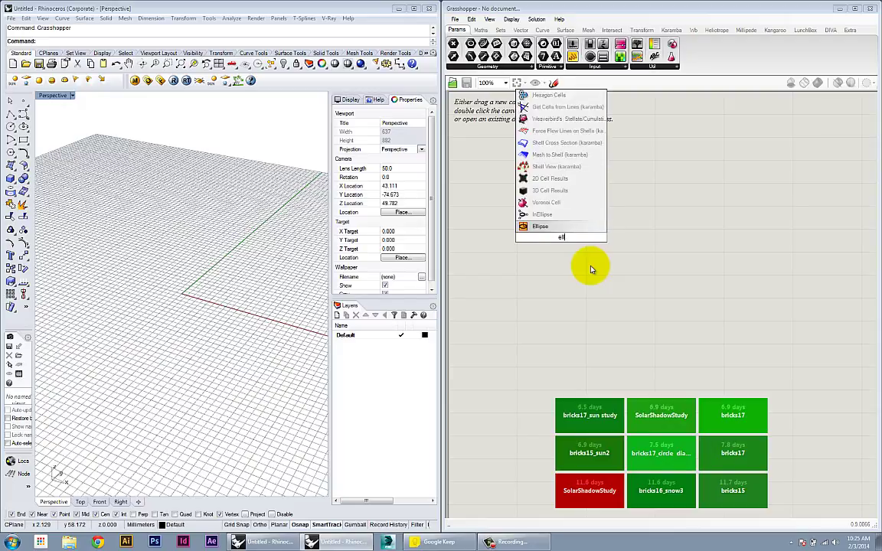
left_click(551, 231)
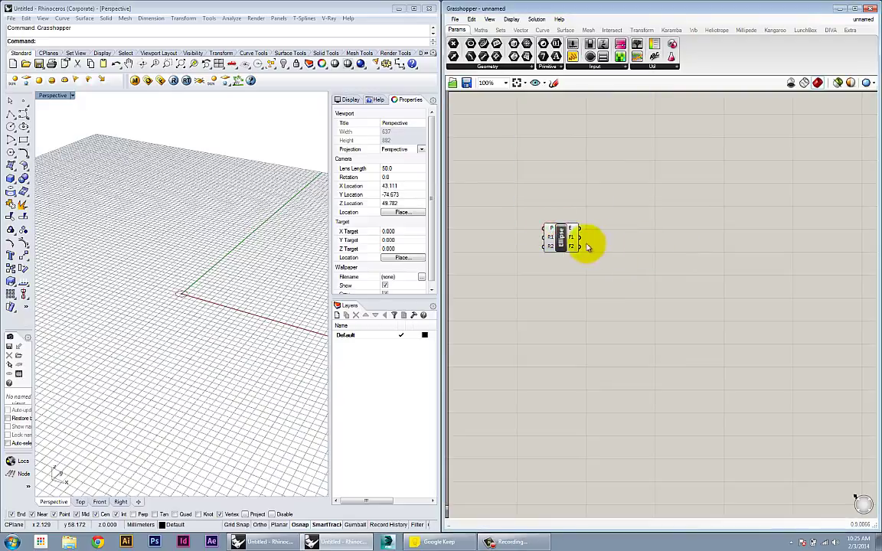
left_click(567, 105)
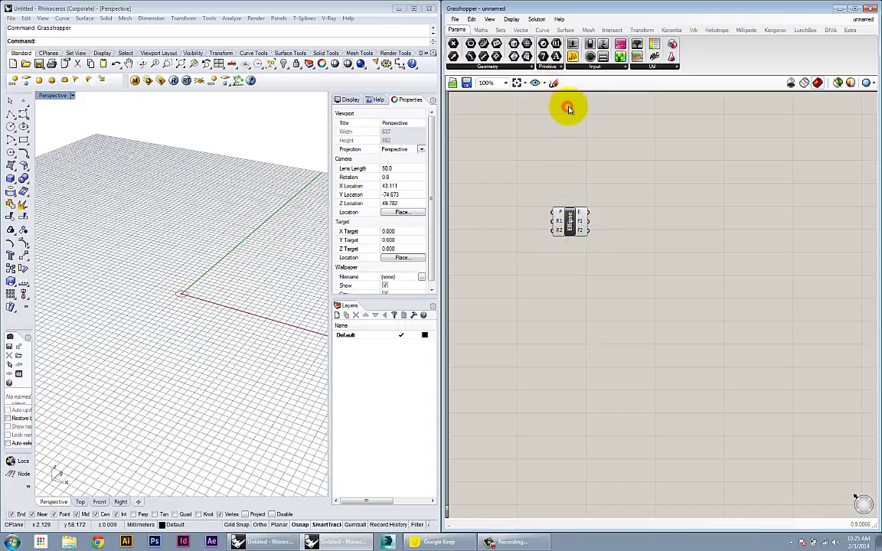
Look through the Curve primitive components to see where the Ellipse component is located
left_click(540, 31)
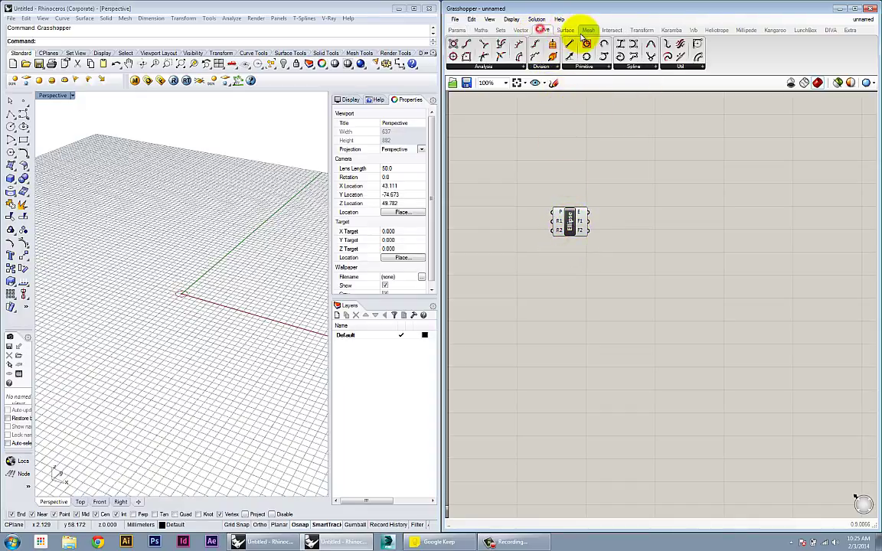
left_click(567, 32)
left_click(542, 30)
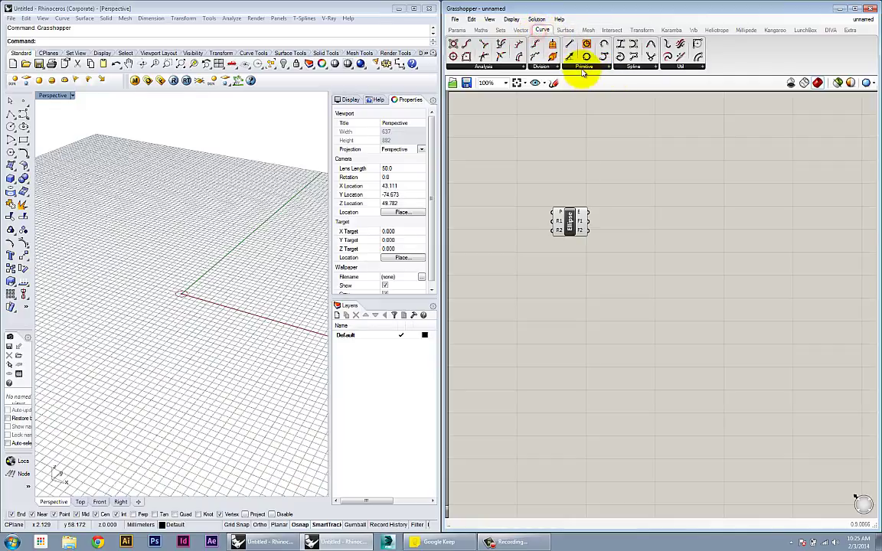
left_click(584, 67)
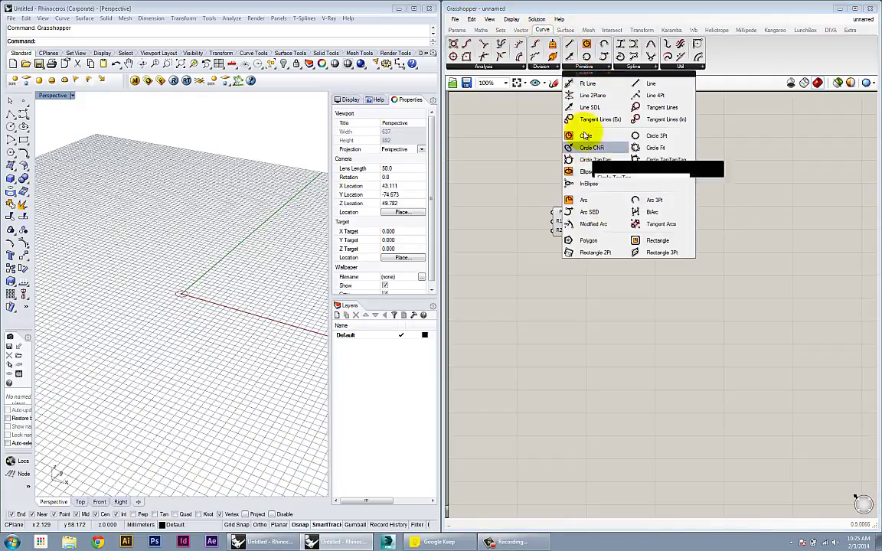
left_click(672, 32)
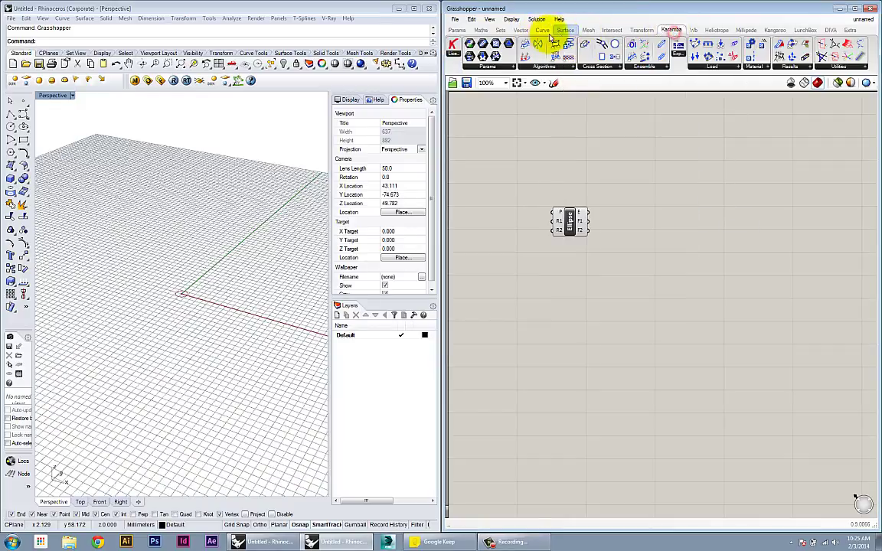
left_click(545, 33)
left_click(585, 164)
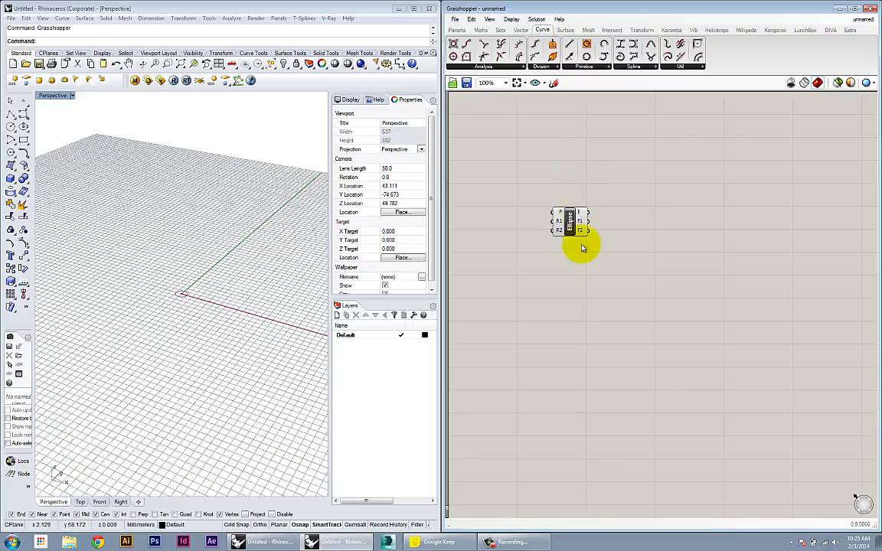
Examine the Ellipse component's inputs and outputs and its preview at the origin of the Rhino perspective view
mouse_move(574, 233)
left_mouse_down()
mouse_move(577, 249)
mouse_move(569, 225)
left_mouse_up()
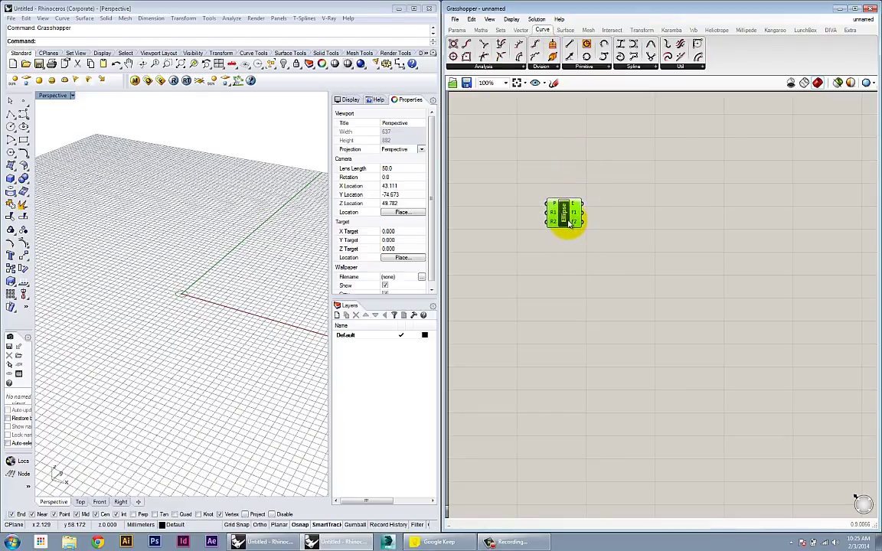
scroll(567, 238, "up", 3)
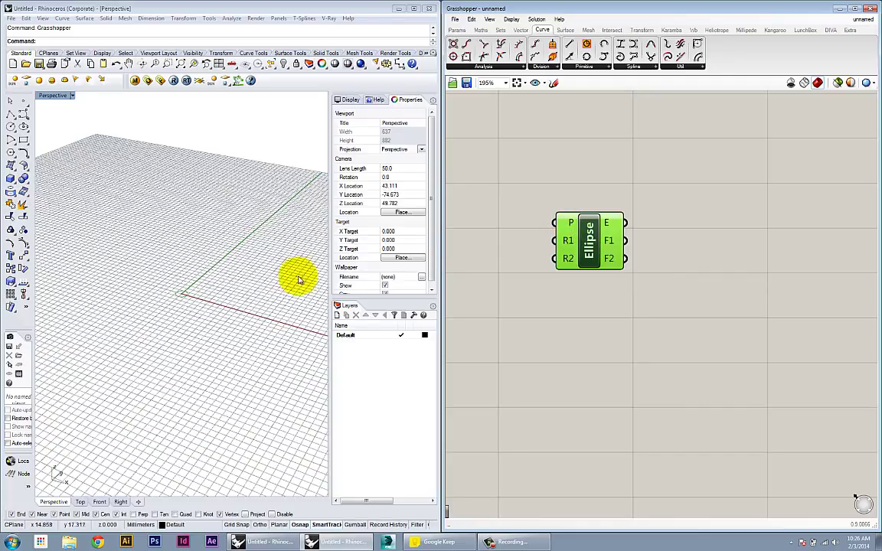
scroll(261, 295, "up", 6)
scroll(175, 306, "down", 5)
scroll(256, 331, "up", 8)
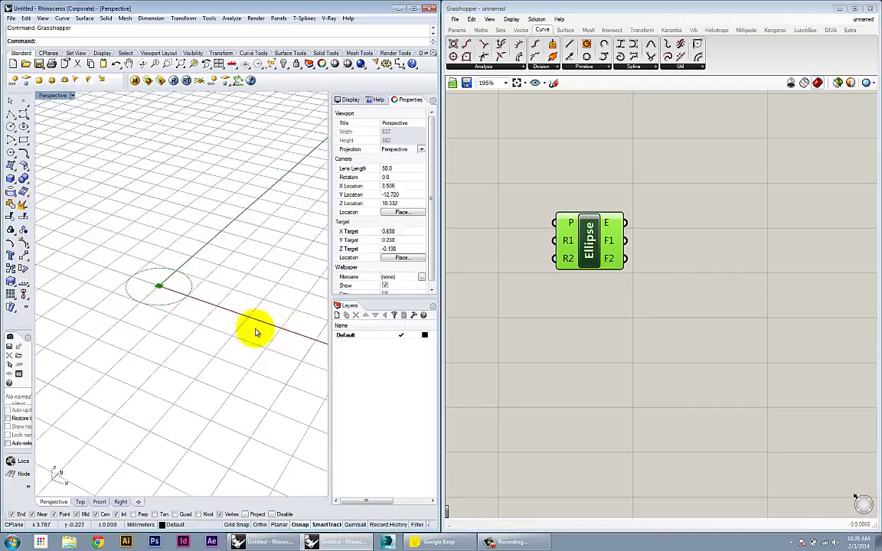
right_click_drag(246, 328, 248, 336)
scroll(247, 335, "down", 4)
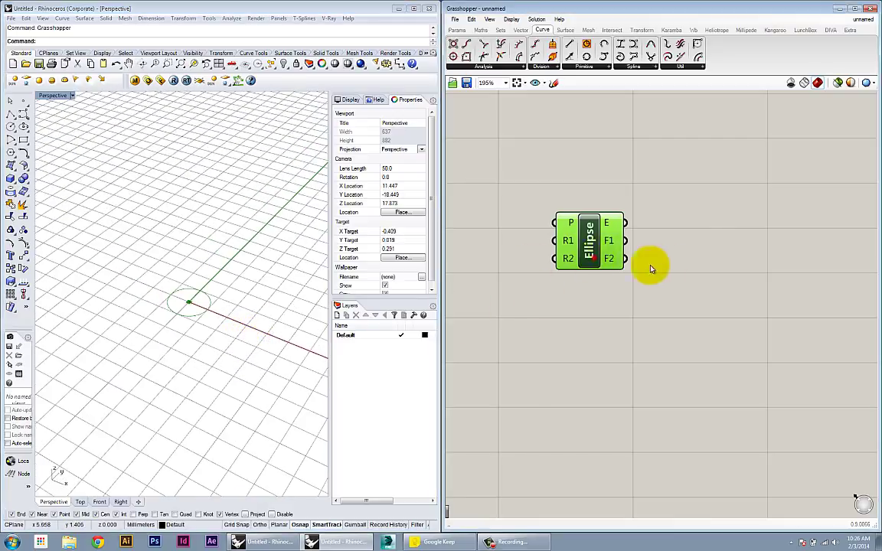
scroll(666, 320, "down", 4)
scroll(636, 320, "up", 2)
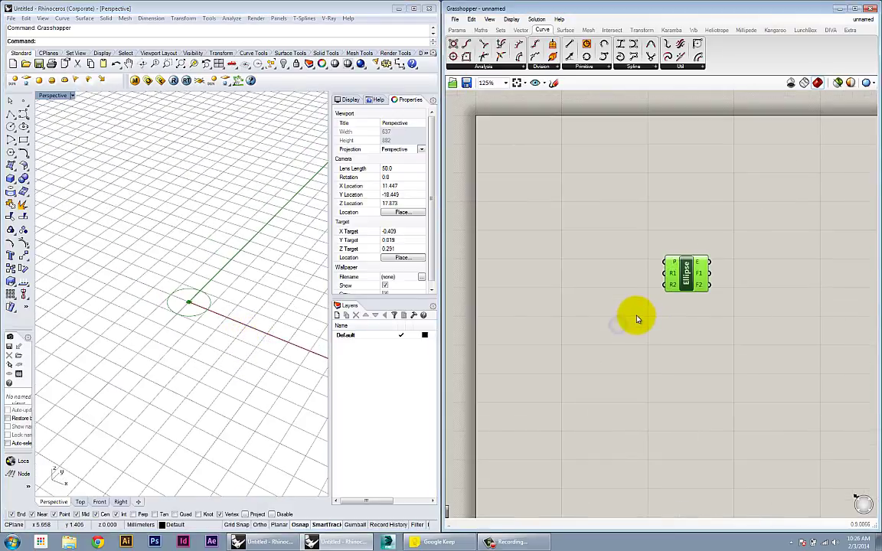
scroll(207, 319, "down", 5)
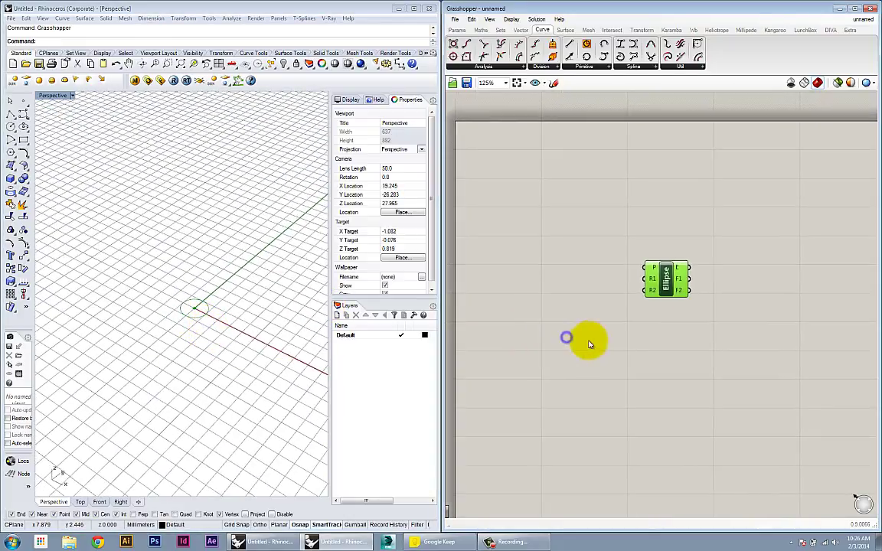
Try out a whole-number slider with a maximum of 10 on the canvas, and delete it
double_click(590, 336)
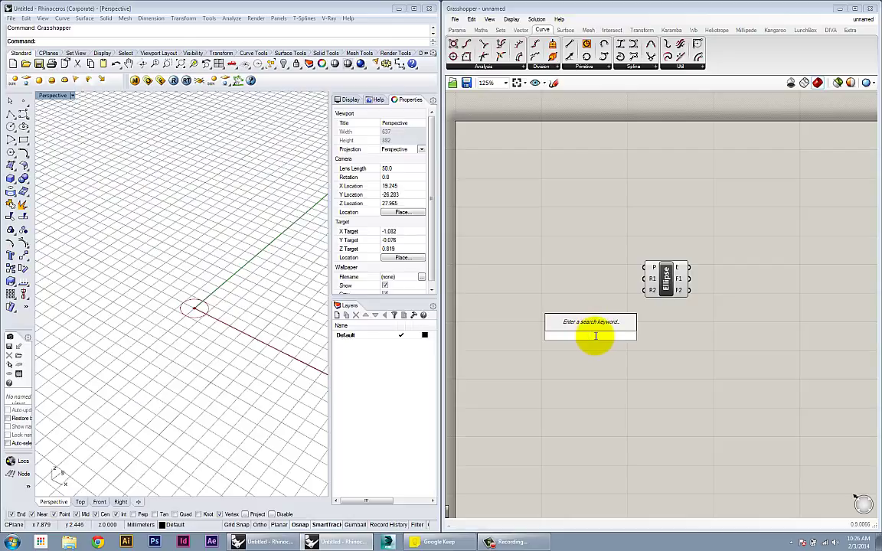
type("10.0")
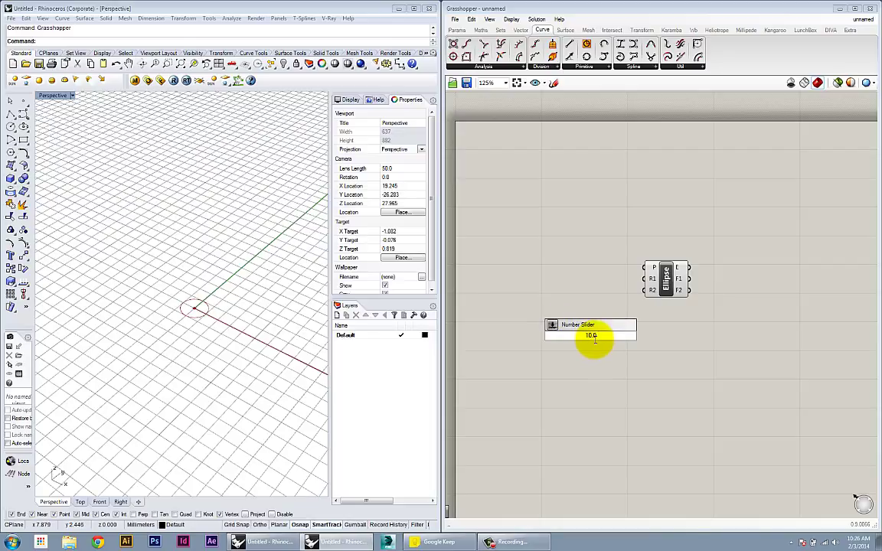
key("BackSpace")
key("BackSpace")
type("0")
left_click_drag(591, 336, 601, 337)
left_click_drag(598, 342, 616, 344)
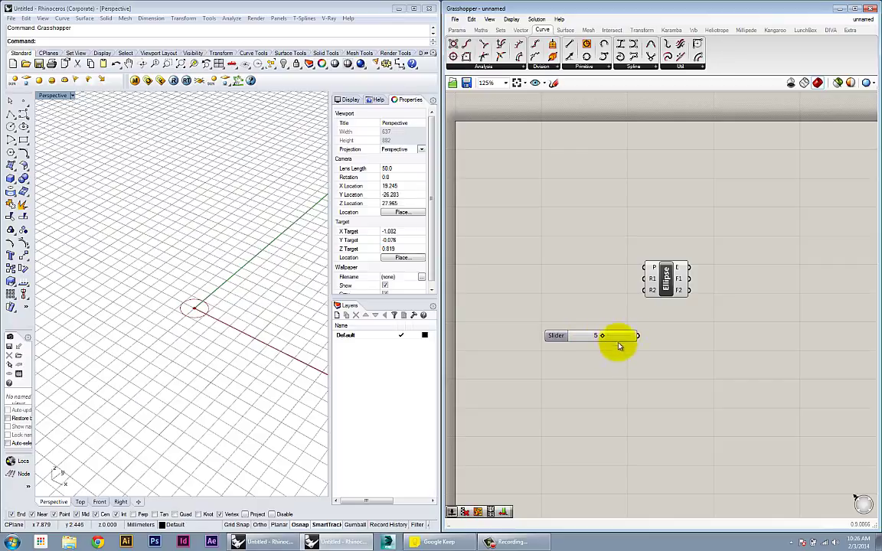
left_click(559, 338)
key("Delete")
Add a one-decimal number slider with a maximum of 10.0, set it to 2.4 and feed it into the ellipse's R1 input
double_click(559, 339)
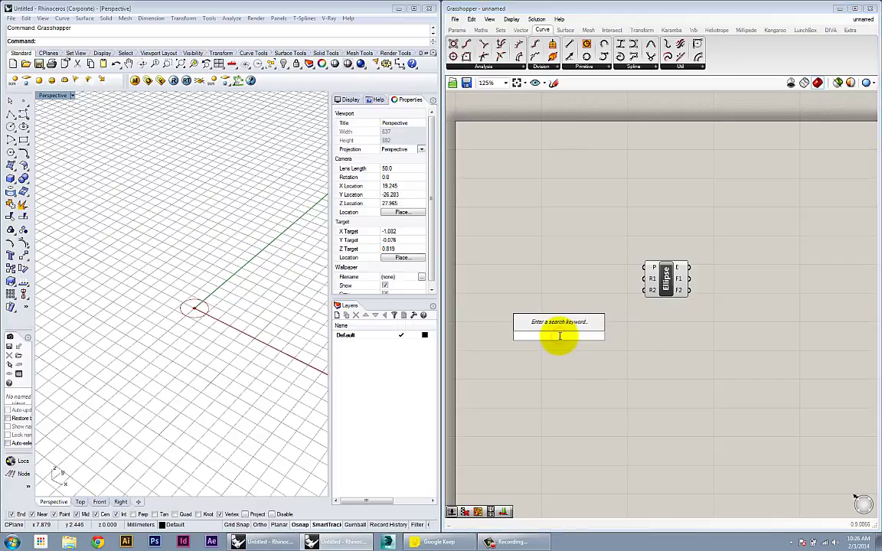
type("10")
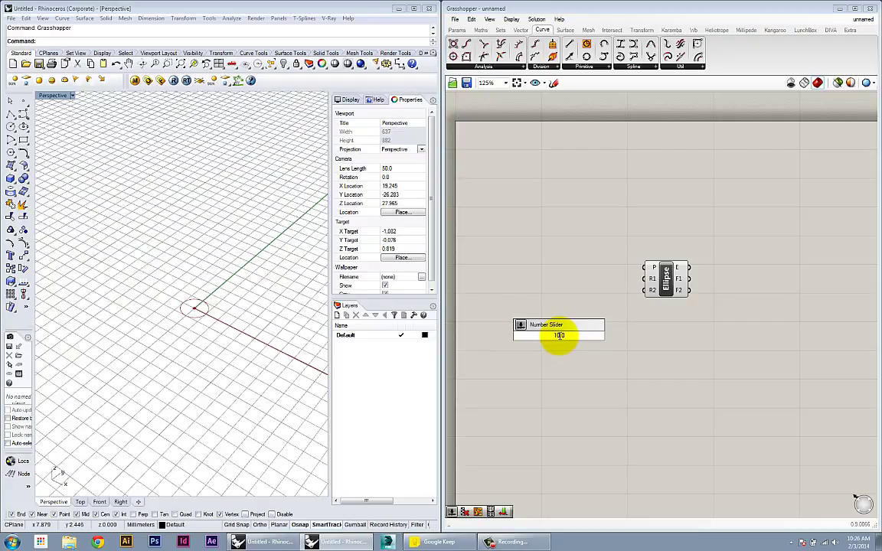
type(".0")
key("Return")
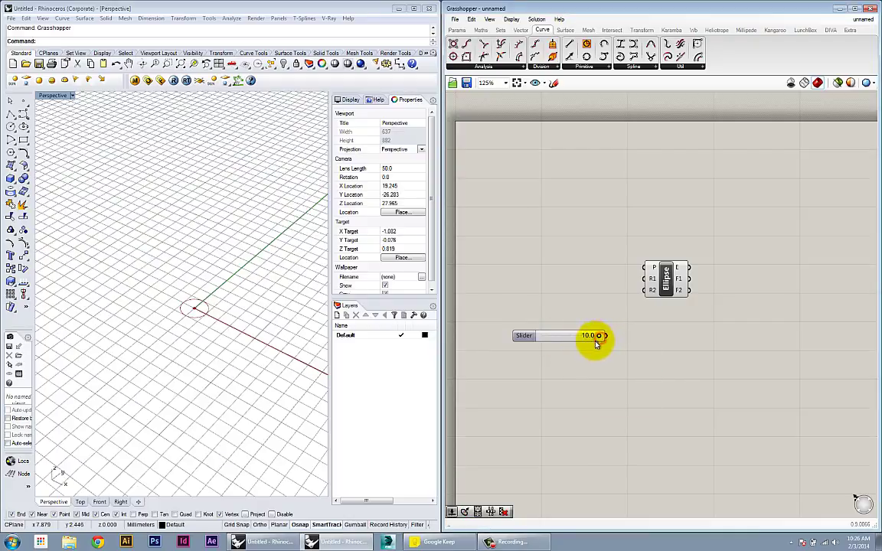
left_click_drag(596, 341, 533, 297)
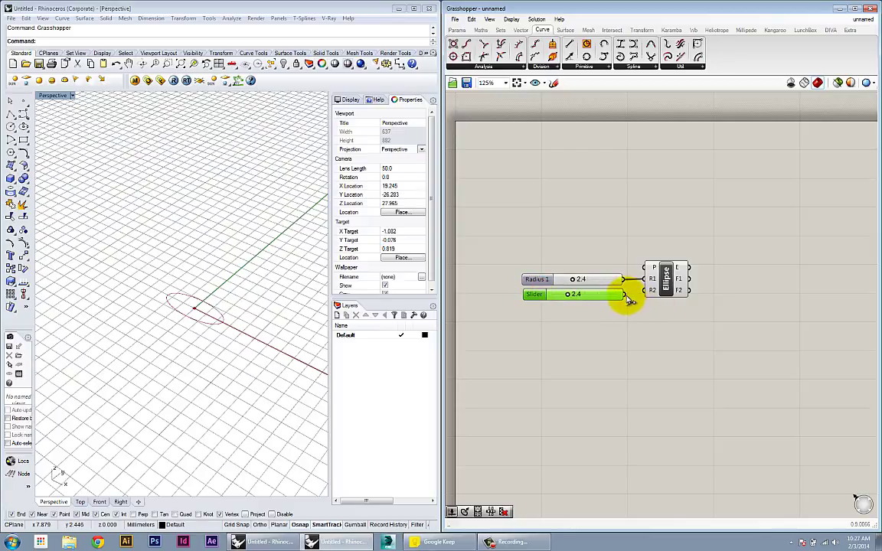
Connect the second slider to the ellipse's R2 input, and set Radius 1 to 5.6 and Radius 2 to 3.2
left_click_drag(625, 296, 644, 290)
mouse_move(571, 295)
left_mouse_down()
mouse_move(603, 296)
mouse_move(587, 295)
mouse_move(586, 281)
mouse_move(586, 296)
mouse_move(545, 344)
mouse_move(552, 392)
mouse_move(569, 296)
mouse_move(581, 297)
left_mouse_up()
right_click_drag(271, 357, 265, 358, "shift")
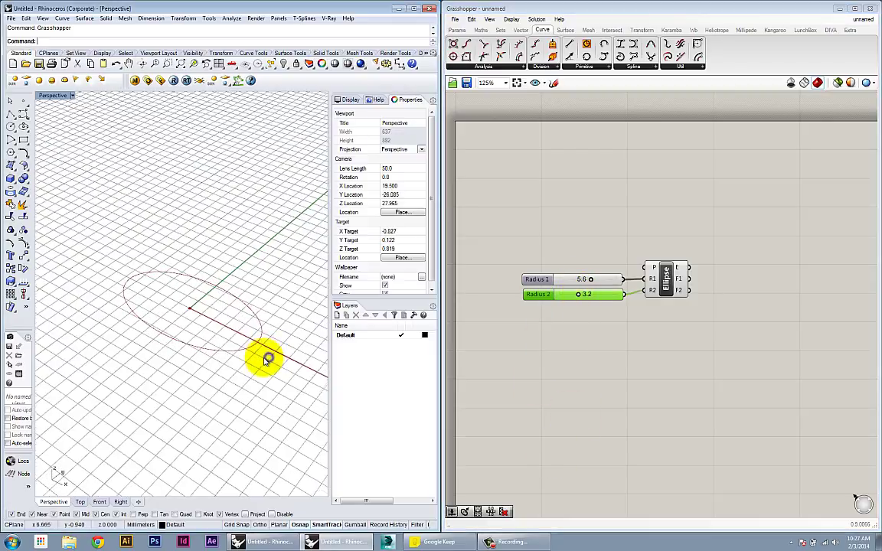
scroll(262, 352, "down", 5)
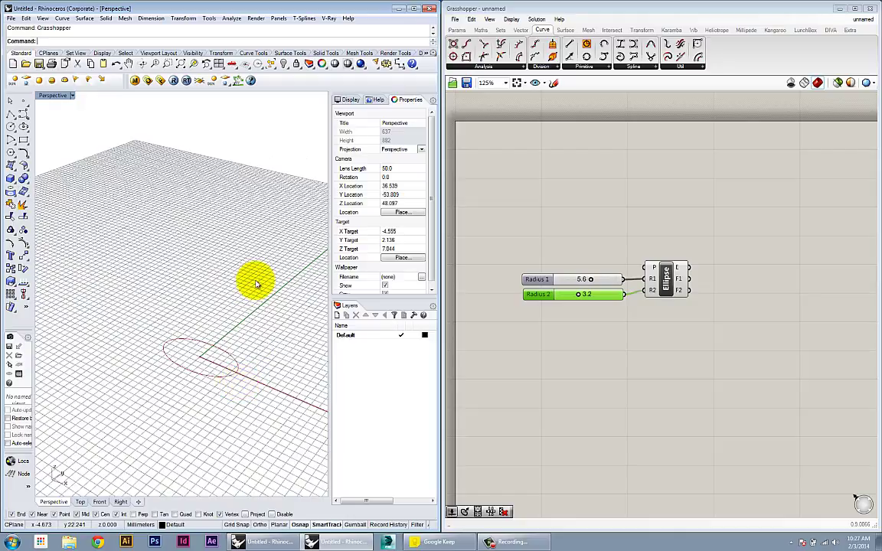
Select the Ellipse component and inspect its highlighted curve in the Rhino perspective view
left_click(674, 296)
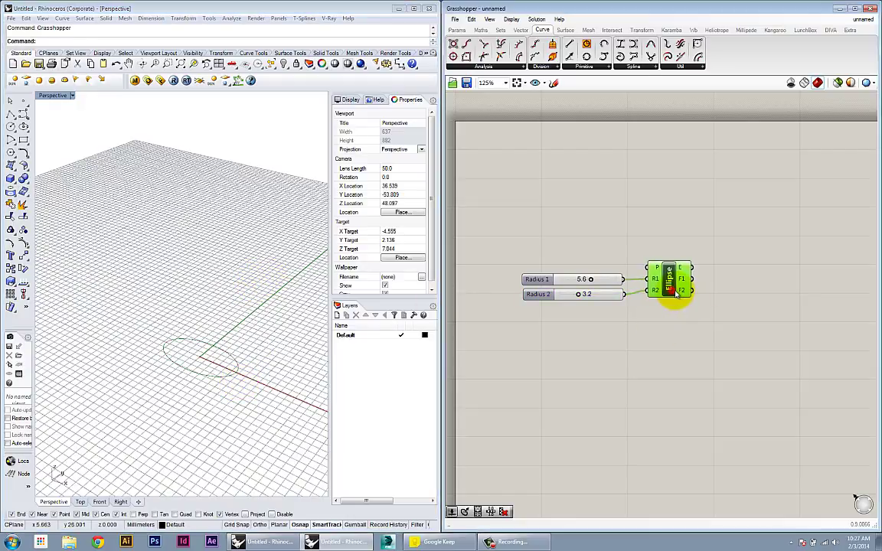
right_click_drag(675, 362, 614, 358)
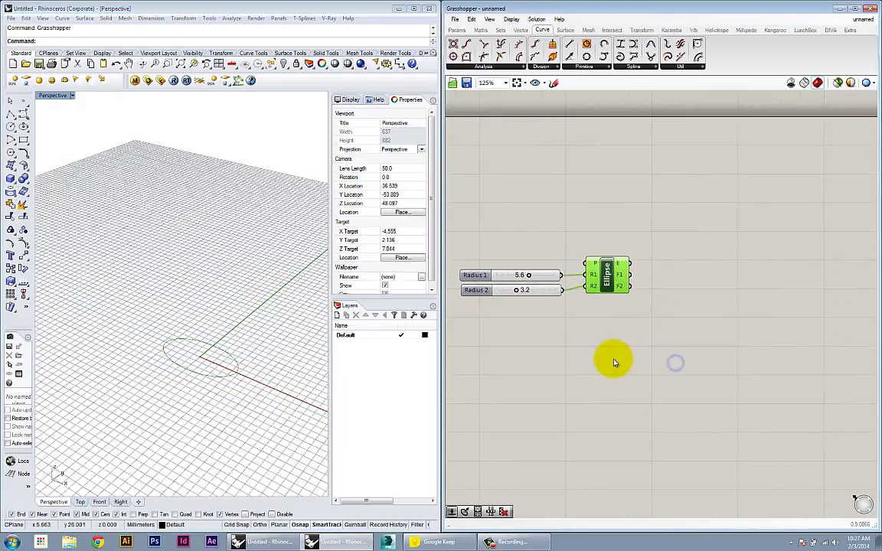
mouse_move(217, 406)
right_mouse_down()
mouse_move(232, 346)
mouse_move(232, 413)
mouse_move(232, 403)
right_mouse_up()
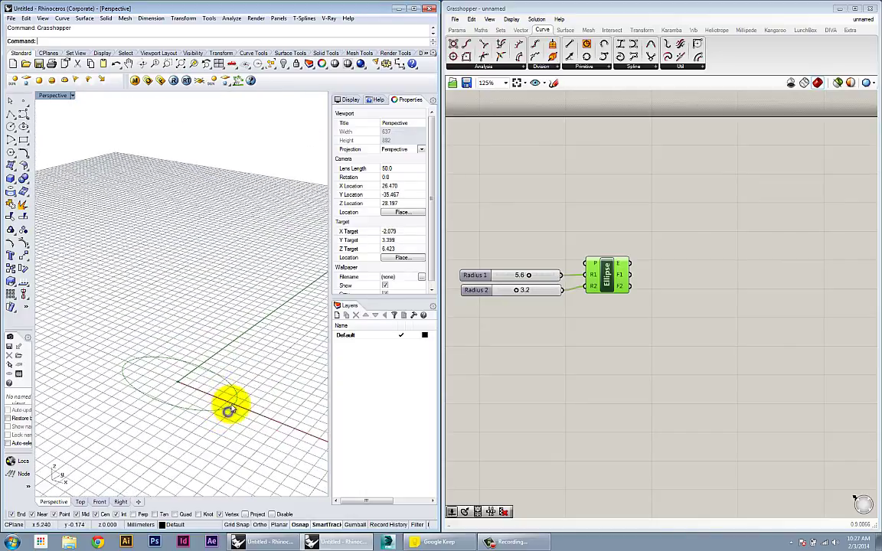
right_click_drag(235, 320, 213, 314, "shift")
right_click_drag(630, 338, 618, 352)
left_click_drag(593, 293, 592, 300)
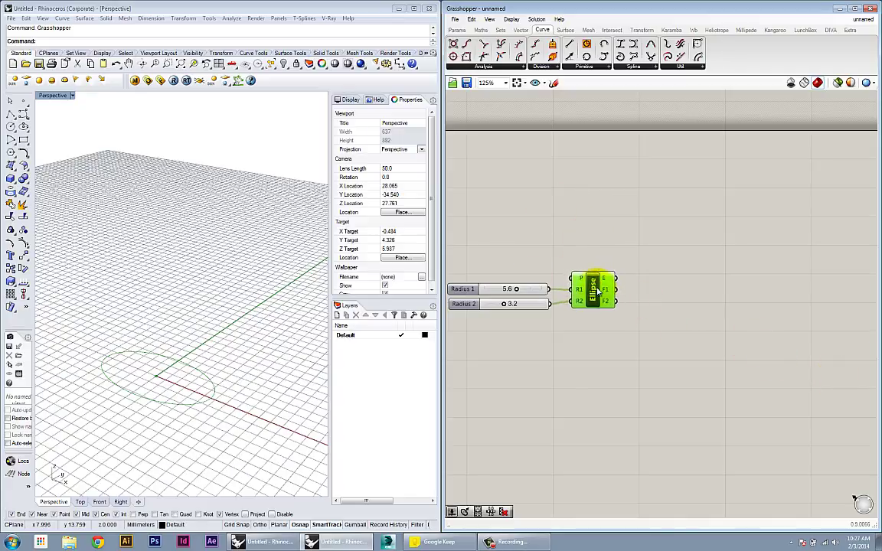
left_click_drag(597, 289, 598, 290)
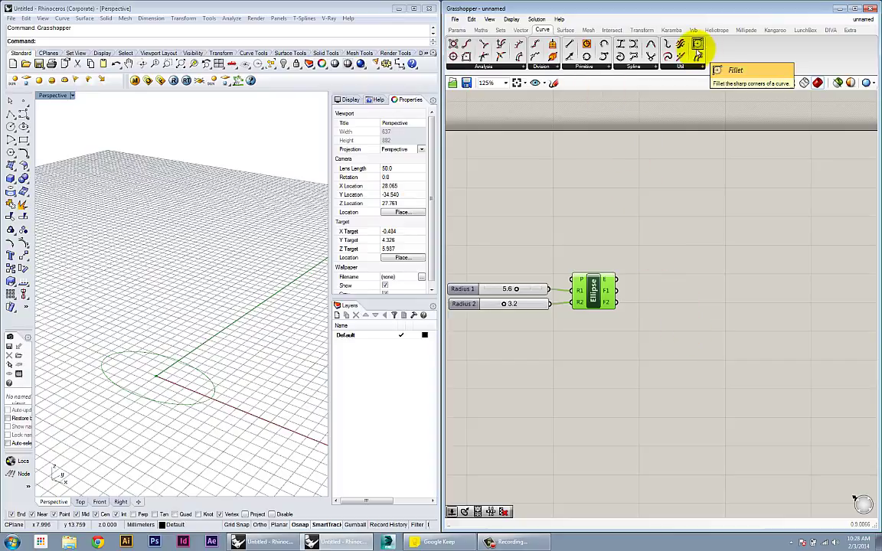
Place a Move component from the Euclidean transforms on the canvas beside the Ellipse component
left_click(642, 30)
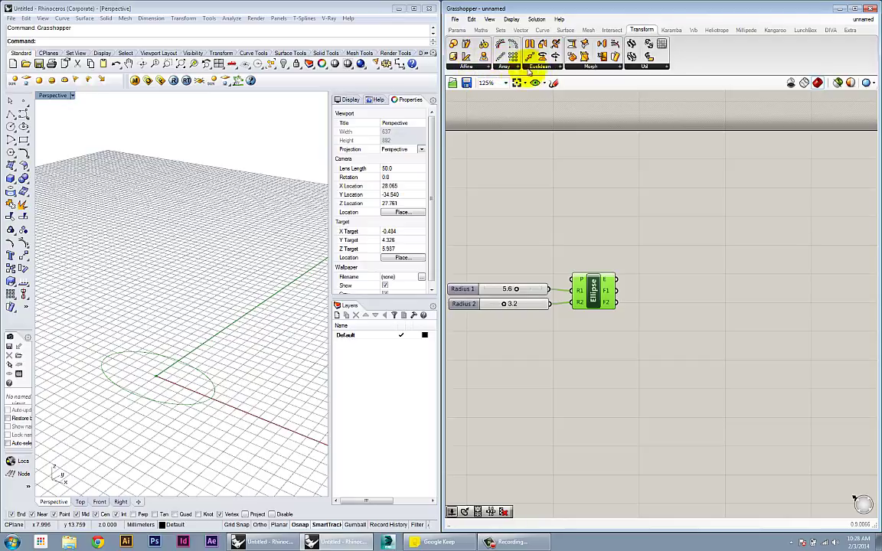
left_click(541, 67)
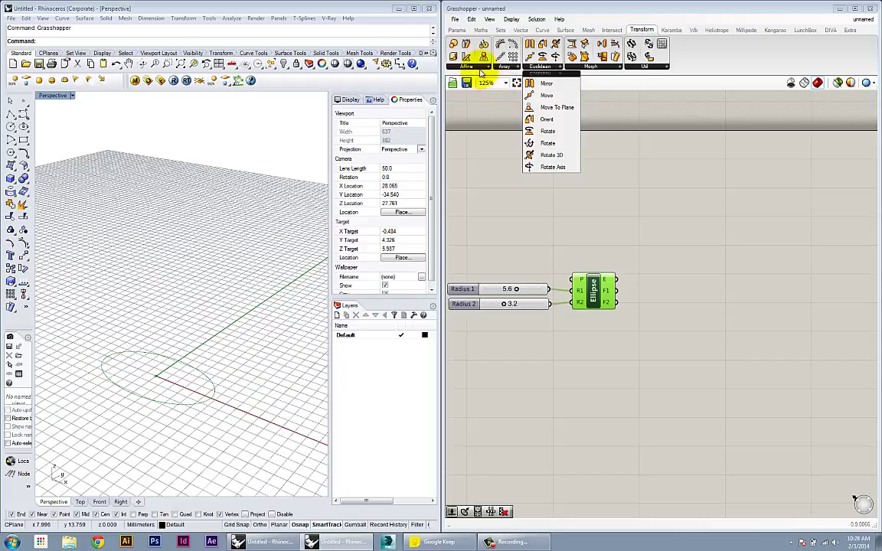
left_click(467, 66)
left_click(502, 68)
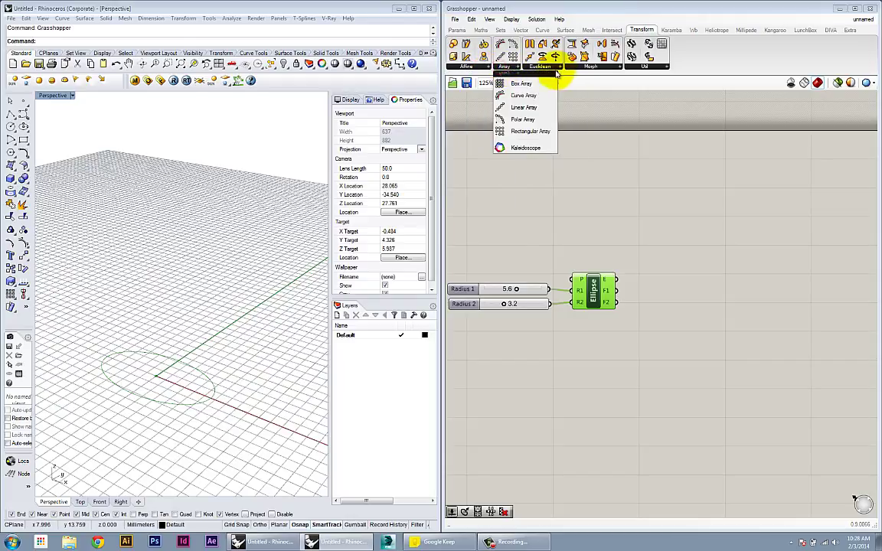
left_click(539, 67)
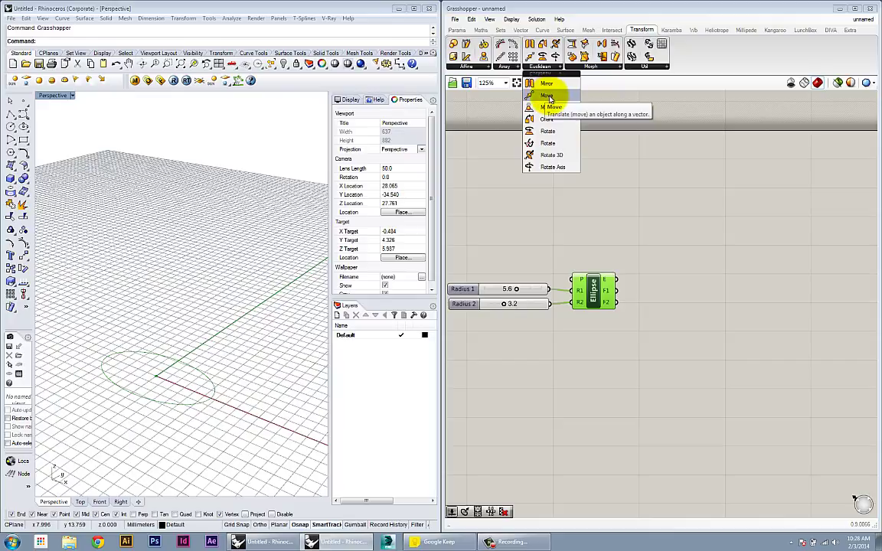
left_click_drag(548, 98, 651, 306)
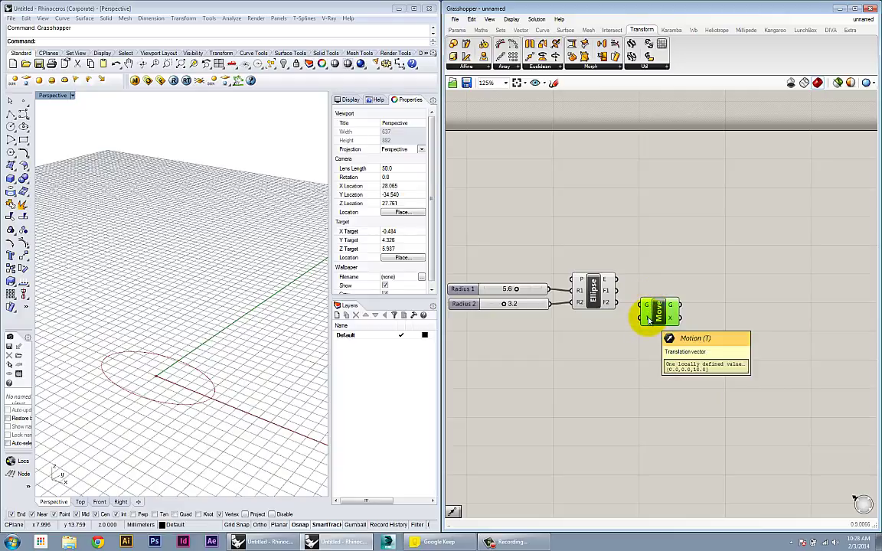
Feed the ellipse's E output into the Move component's G input
left_click_drag(648, 320, 656, 324)
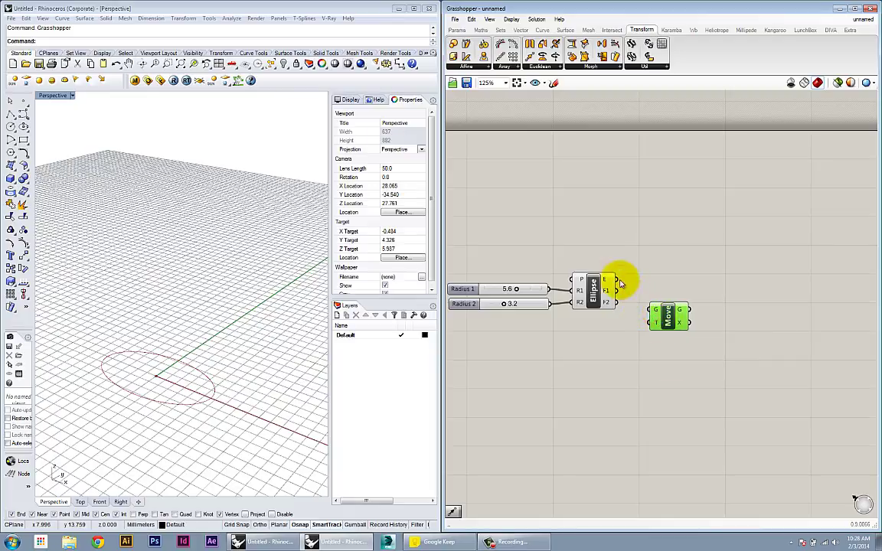
left_click_drag(606, 281, 669, 313)
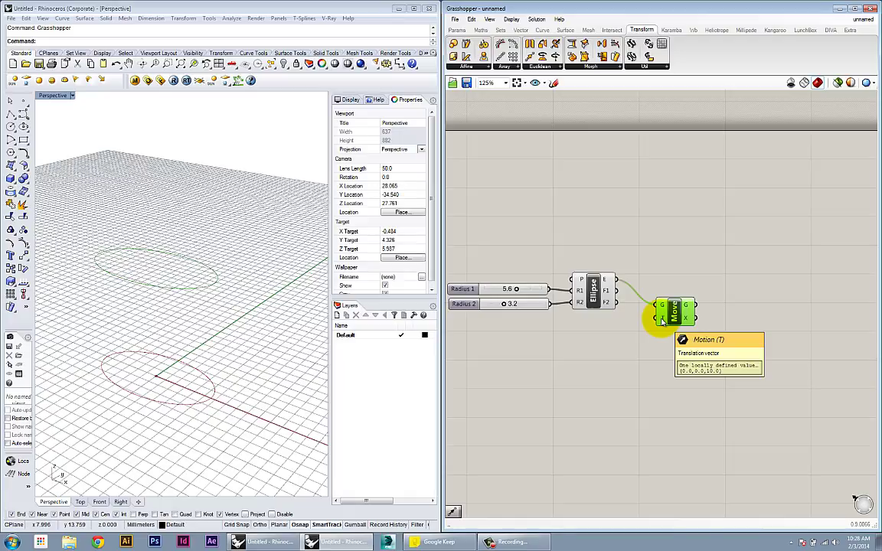
left_click_drag(661, 321, 666, 326)
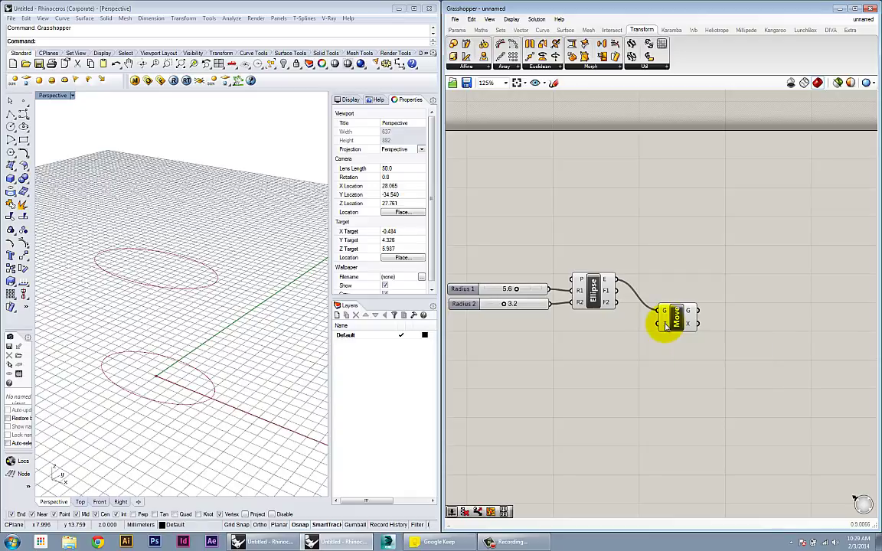
Add a Unit Z vector below the Ellipse component and connect it to the Move component's T input
double_click(604, 331)
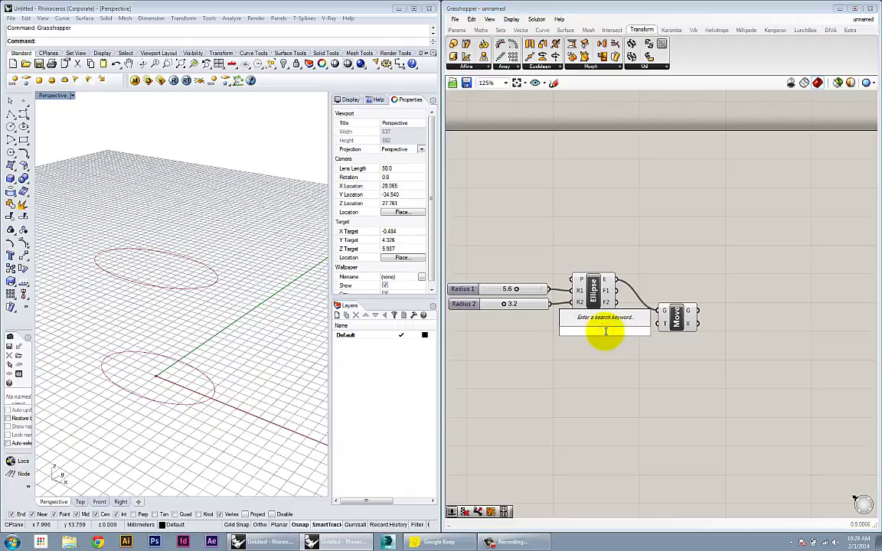
type("unit")
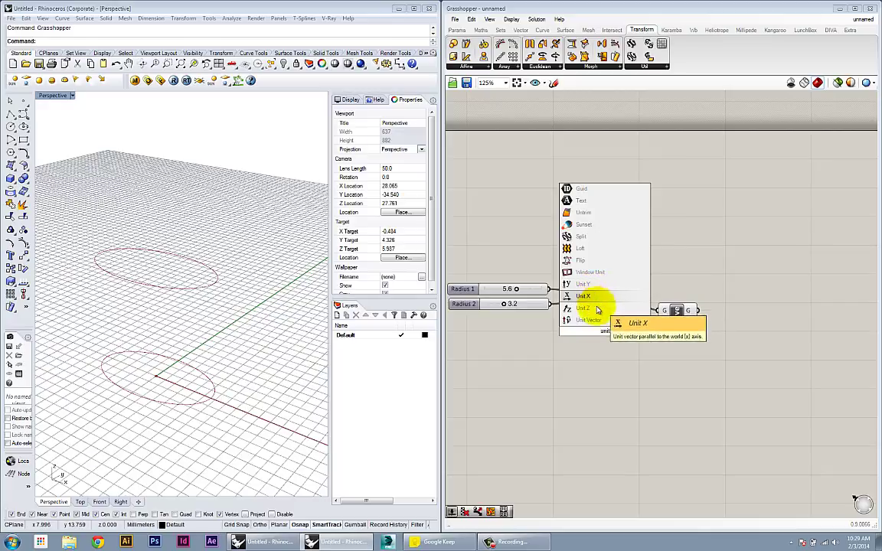
left_click(591, 310)
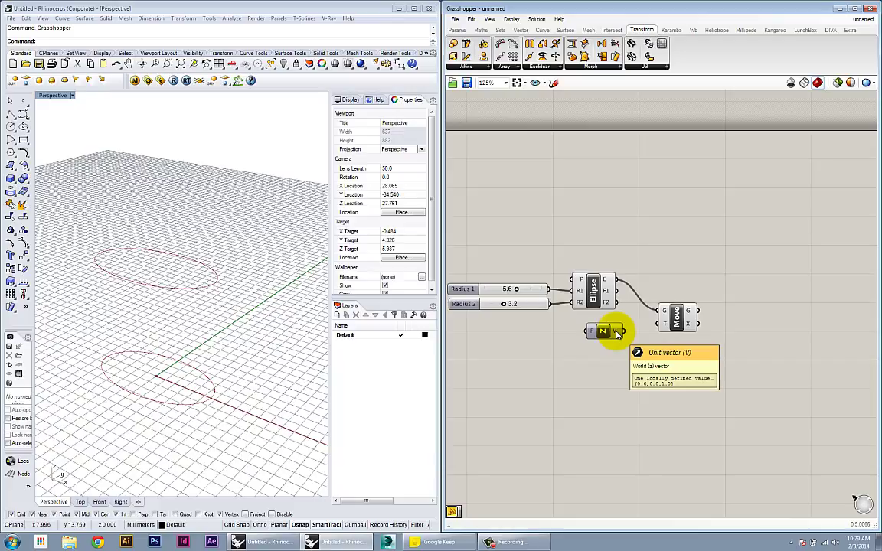
left_click_drag(624, 331, 654, 325)
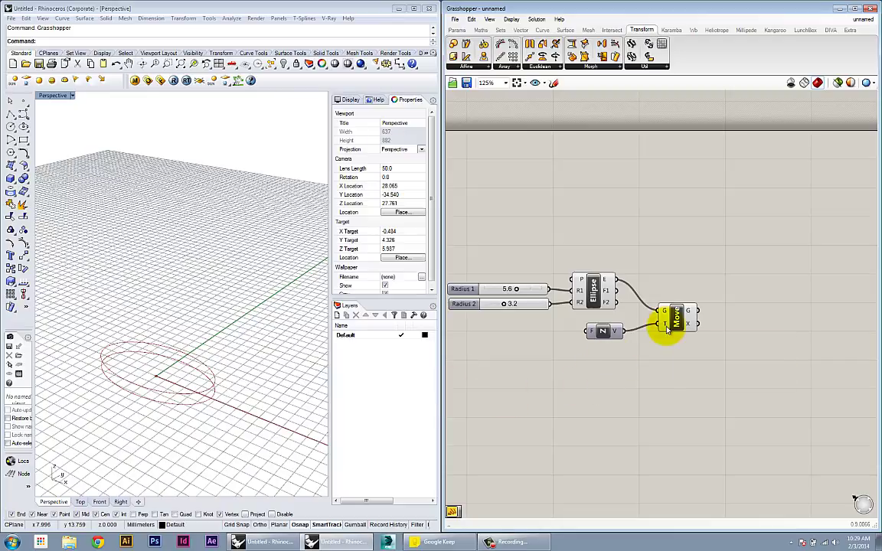
right_click_drag(287, 391, 232, 408)
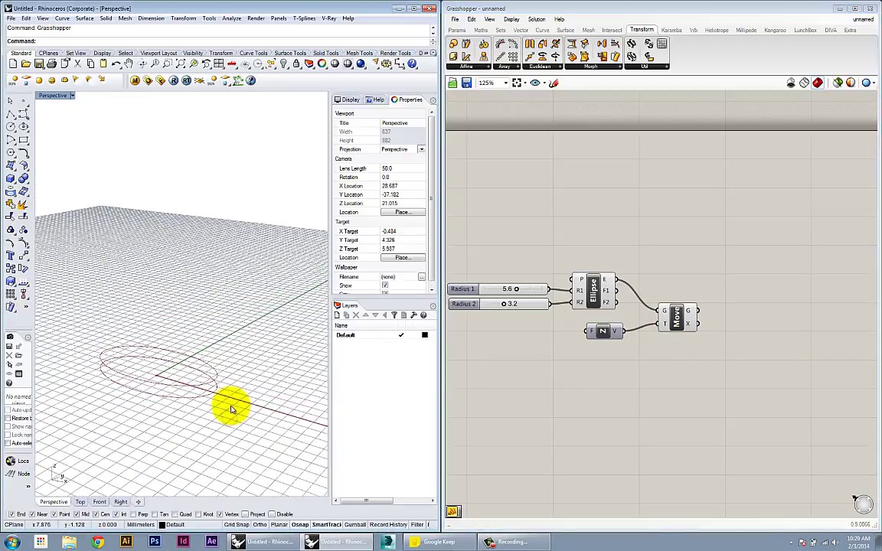
Add a one-decimal number slider set to 10.0 and connect it to the Unit Z component's F input
left_click(601, 337)
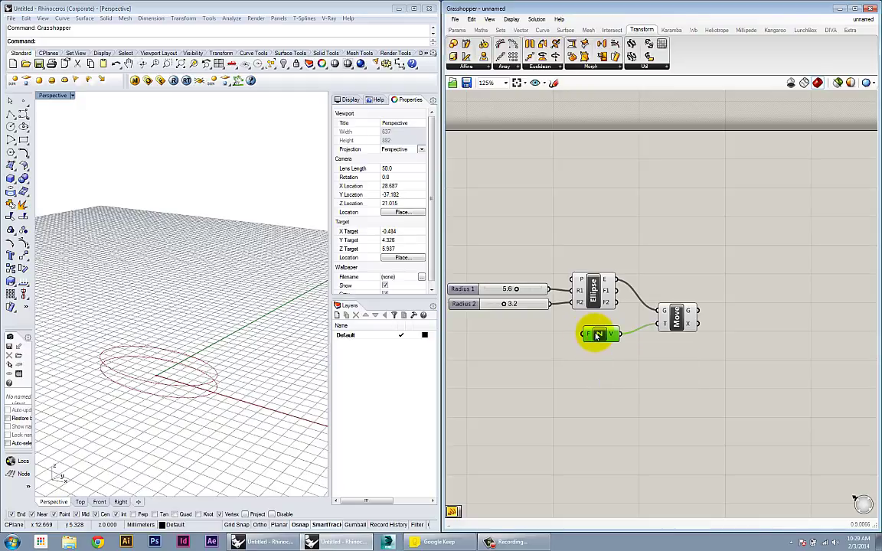
double_click(594, 377)
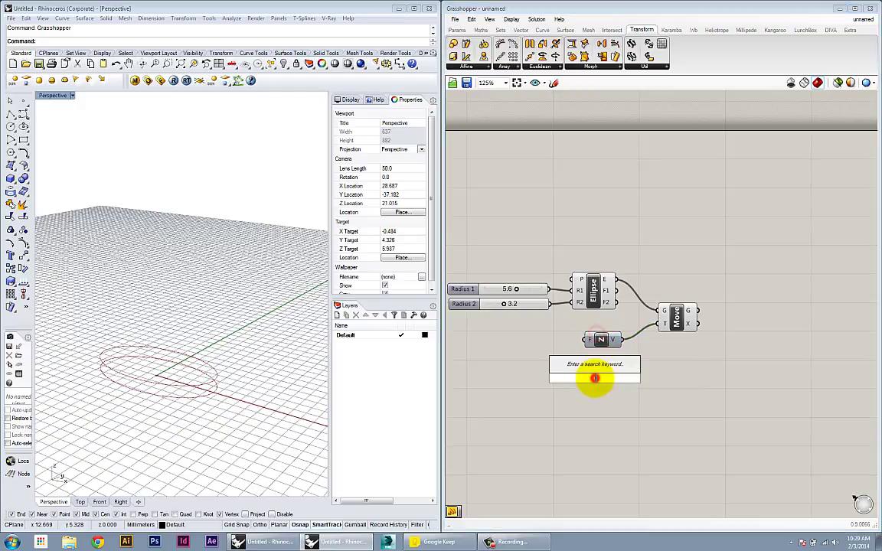
type("10")
key("Return")
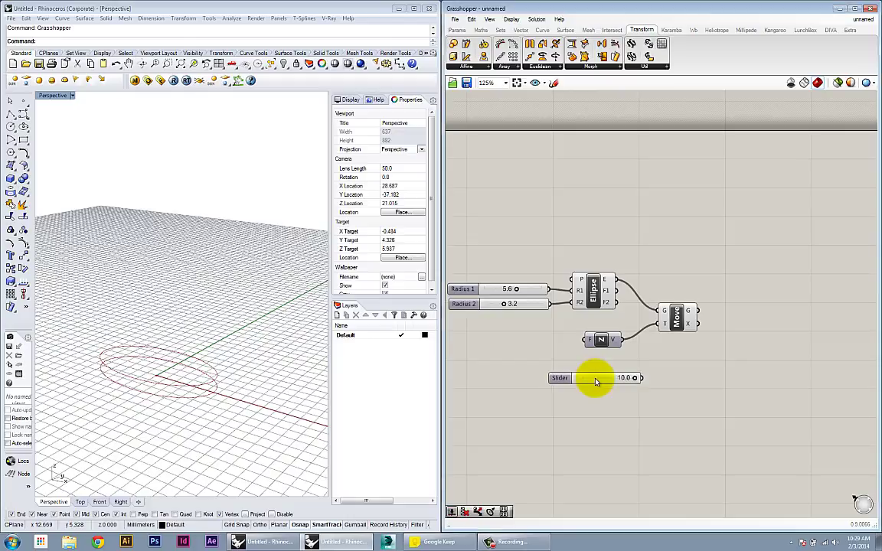
left_click_drag(590, 378, 585, 339)
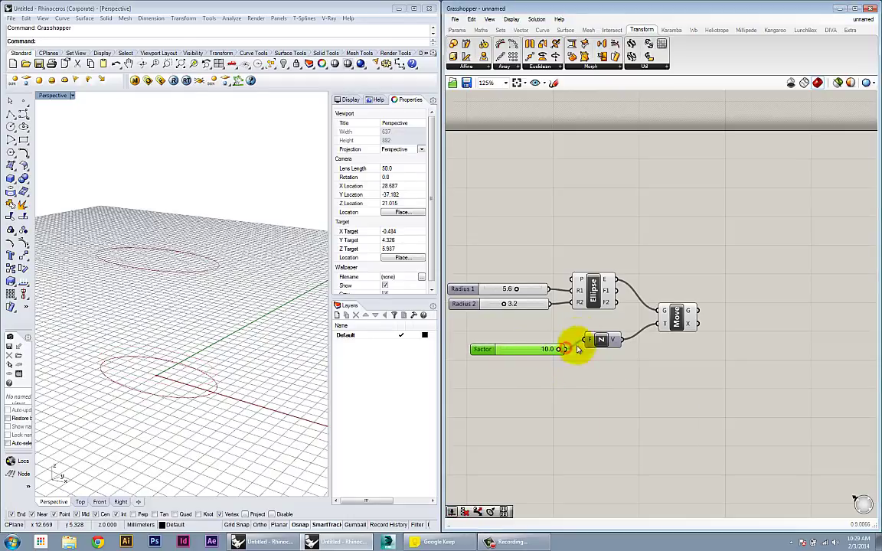
right_click_drag(574, 411, 574, 428)
right_click_drag(291, 366, 256, 401)
mouse_move(560, 367)
left_mouse_down()
mouse_move(517, 368)
mouse_move(556, 368)
left_mouse_up()
right_click_drag(226, 389, 213, 394)
right_click_drag(214, 394, 246, 372)
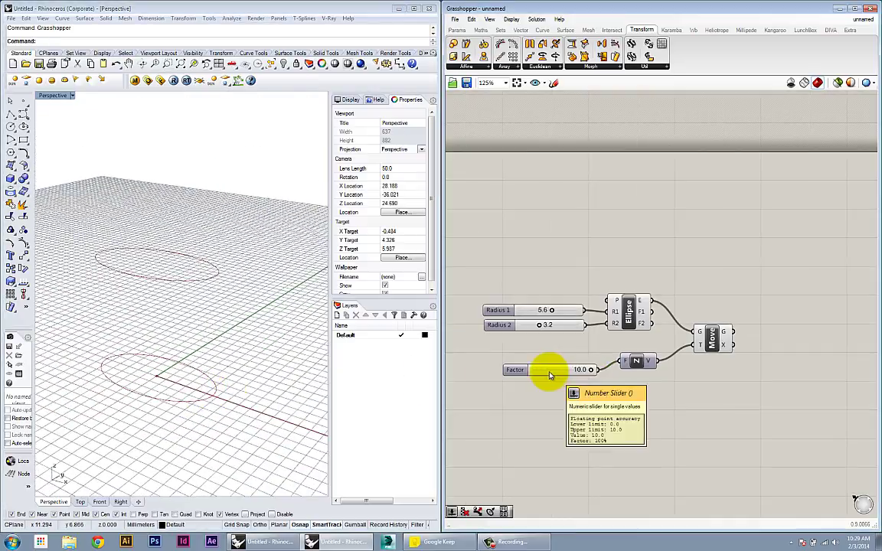
Raise the Factor slider's maximum to 20.0 and set its value to 12.6
left_click_drag(548, 373, 534, 368)
double_click(534, 367)
left_click(508, 366)
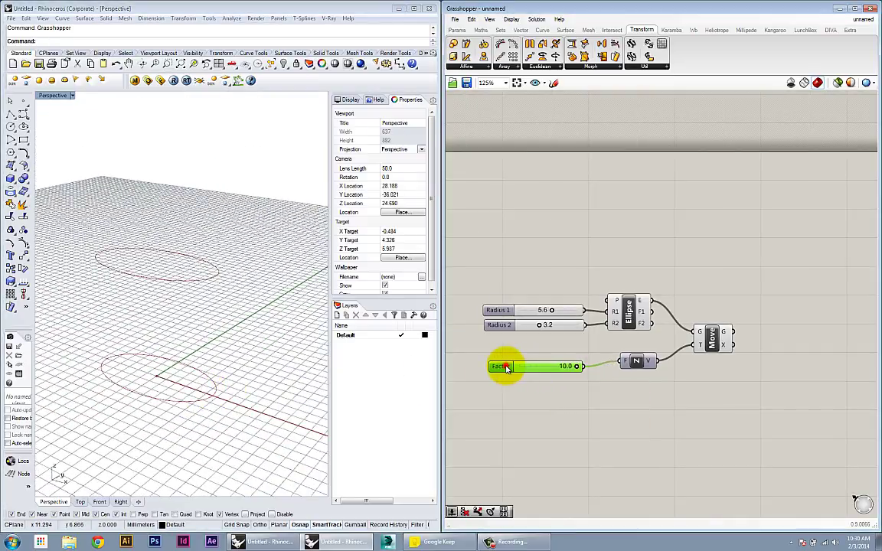
double_click(508, 366)
left_click_drag(519, 276, 610, 278)
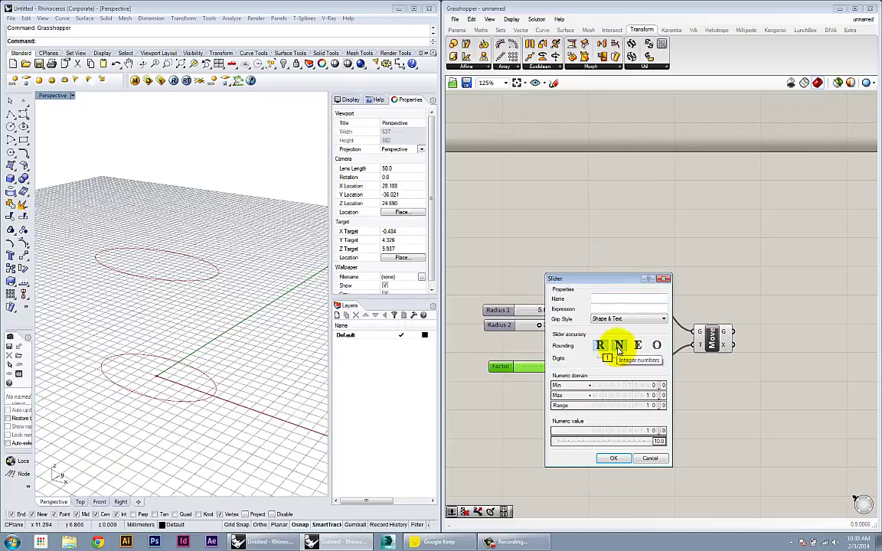
left_click_drag(648, 396, 650, 385)
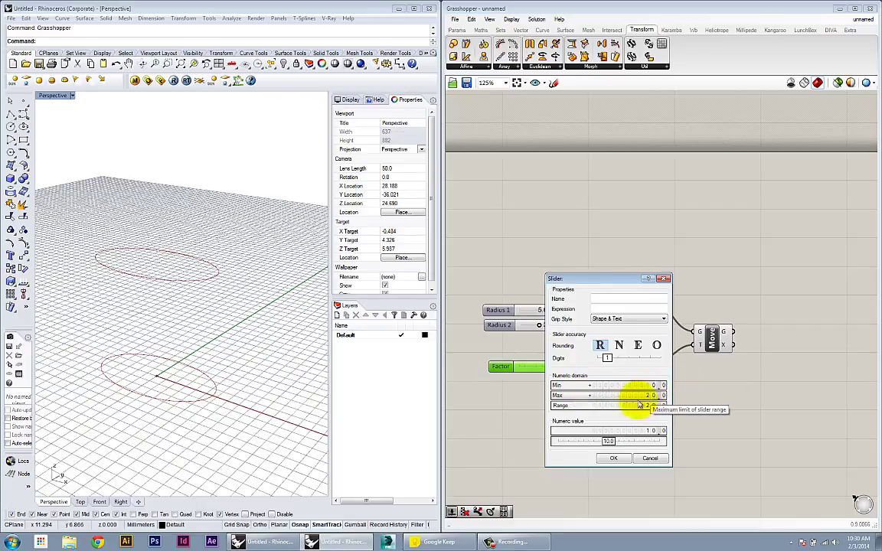
left_click_drag(617, 437, 645, 441)
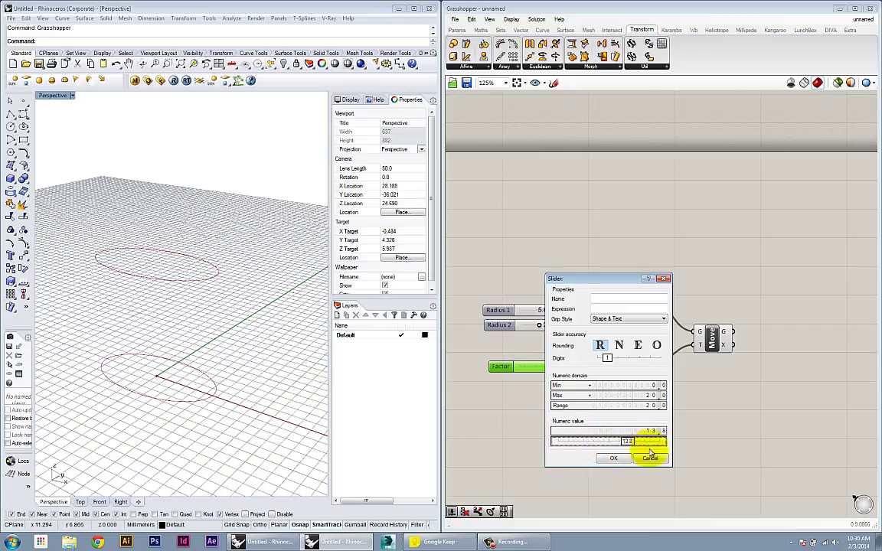
left_click(617, 457)
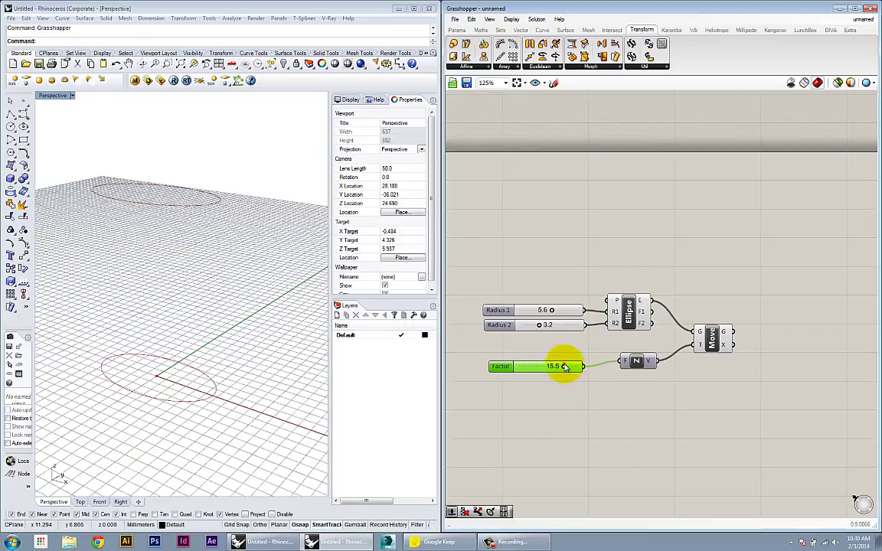
left_click_drag(563, 366, 554, 367)
Tidy the canvas layout by repositioning the Move component, the Unit Z component and the Factor slider
right_click_drag(616, 385, 594, 384)
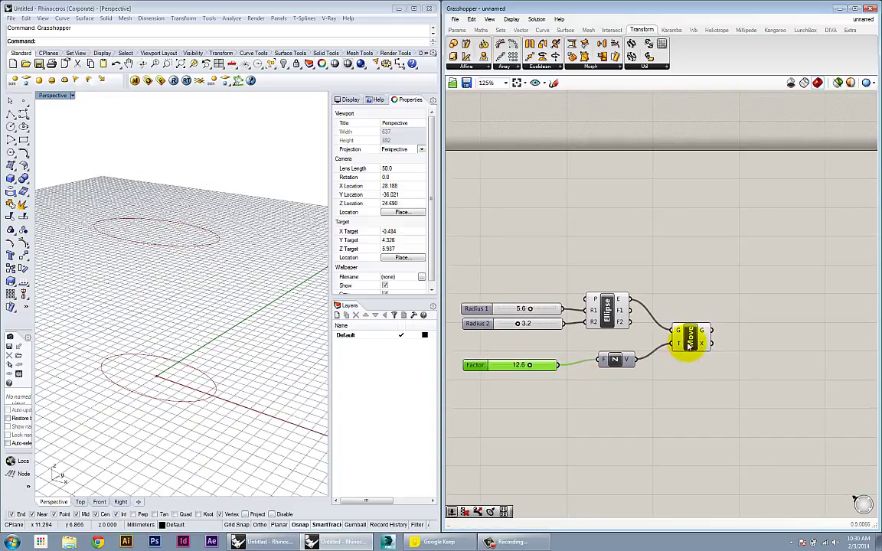
left_click_drag(687, 345, 688, 339)
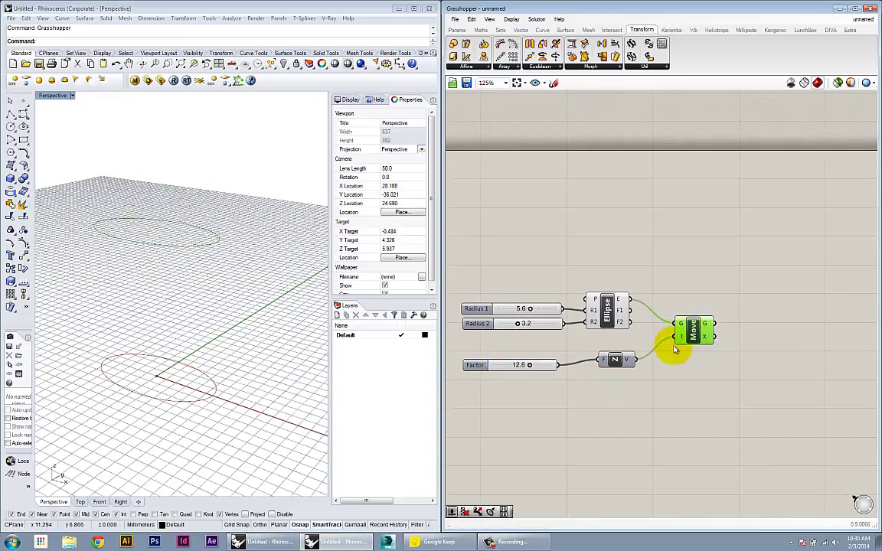
right_click_drag(666, 360, 665, 366)
left_click(611, 368)
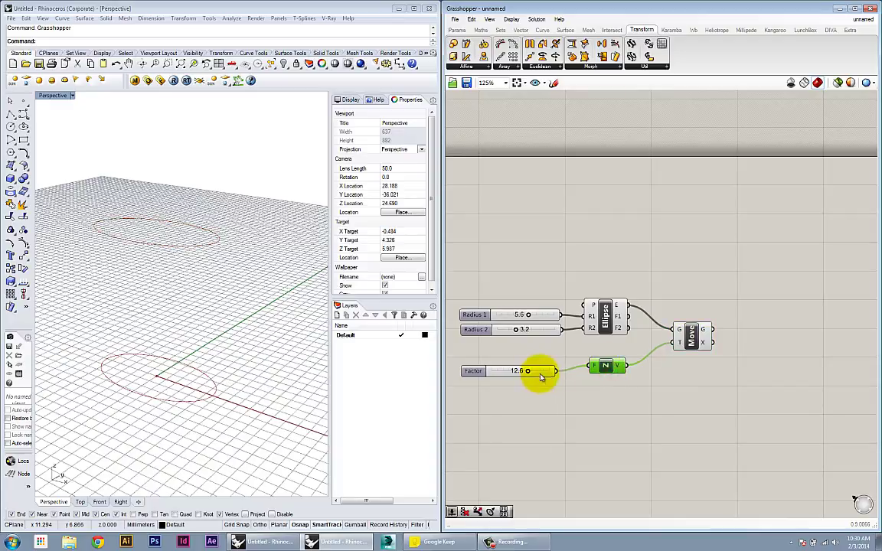
left_click_drag(531, 373, 534, 368)
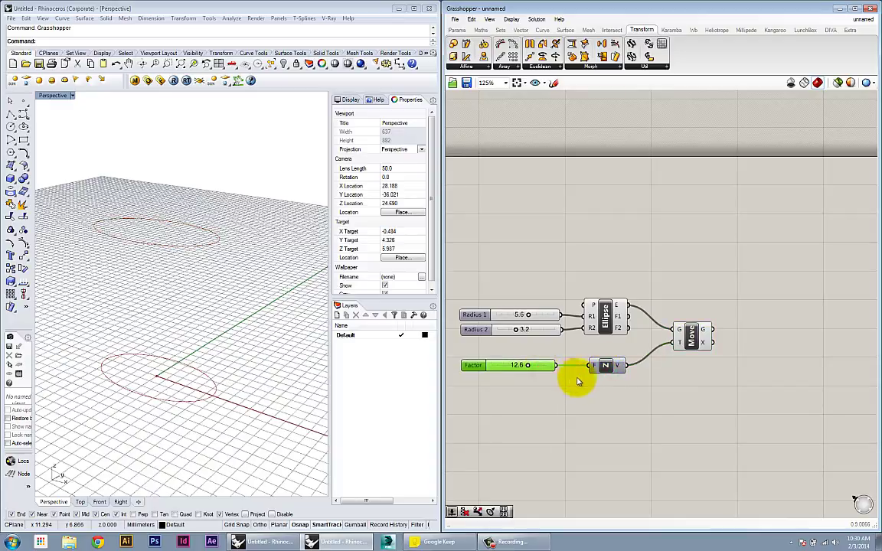
scroll(630, 394, "down", 2)
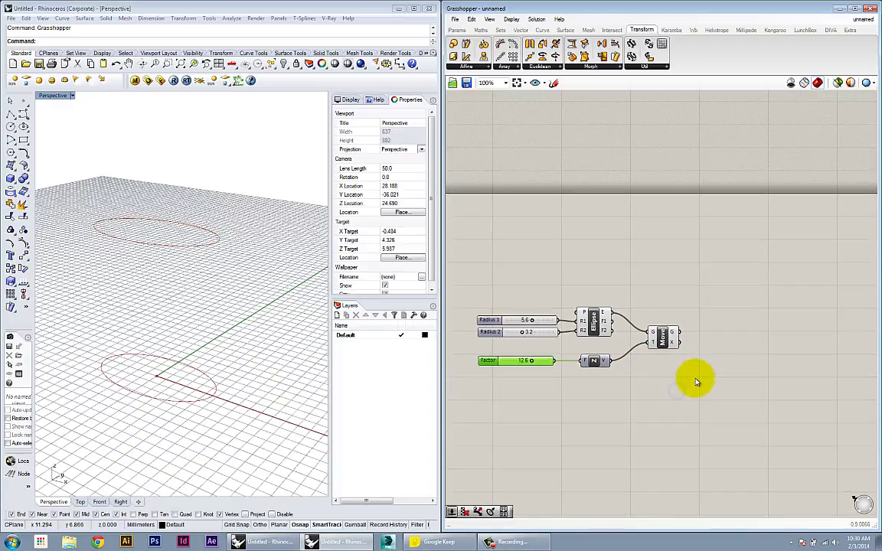
left_click_drag(509, 361, 511, 366)
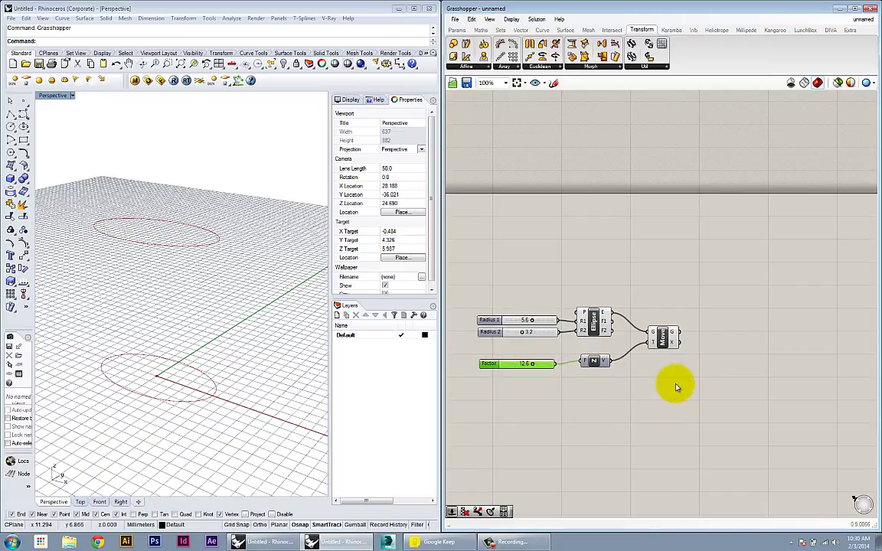
left_click_drag(661, 344, 655, 348)
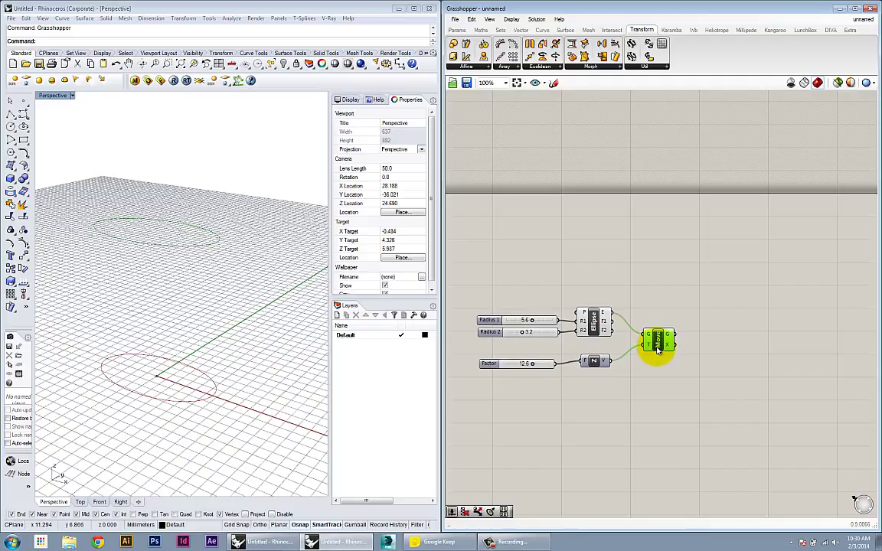
Place a Rotate component from the Euclidean transforms on the canvas after the Move component
right_click_drag(685, 386, 635, 389)
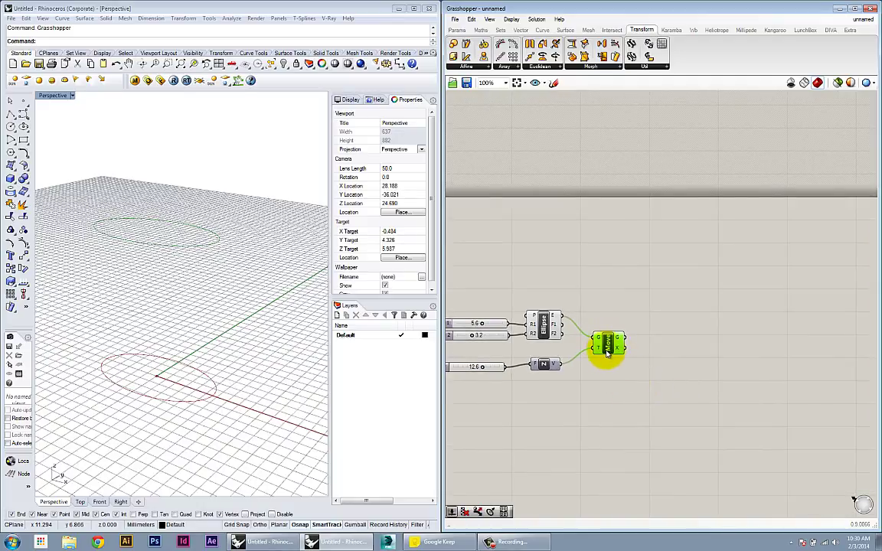
mouse_move(586, 341)
right_mouse_down()
mouse_move(568, 332)
mouse_move(579, 346)
right_mouse_up()
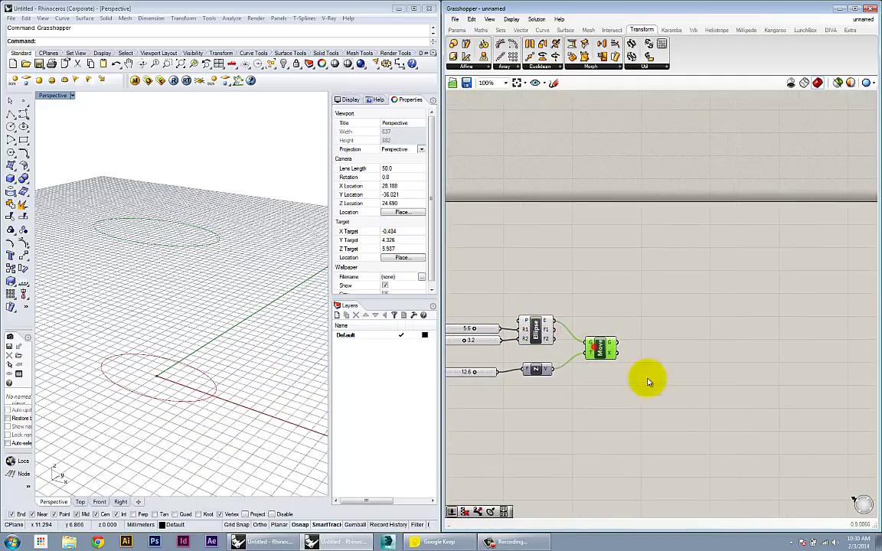
left_click(662, 402)
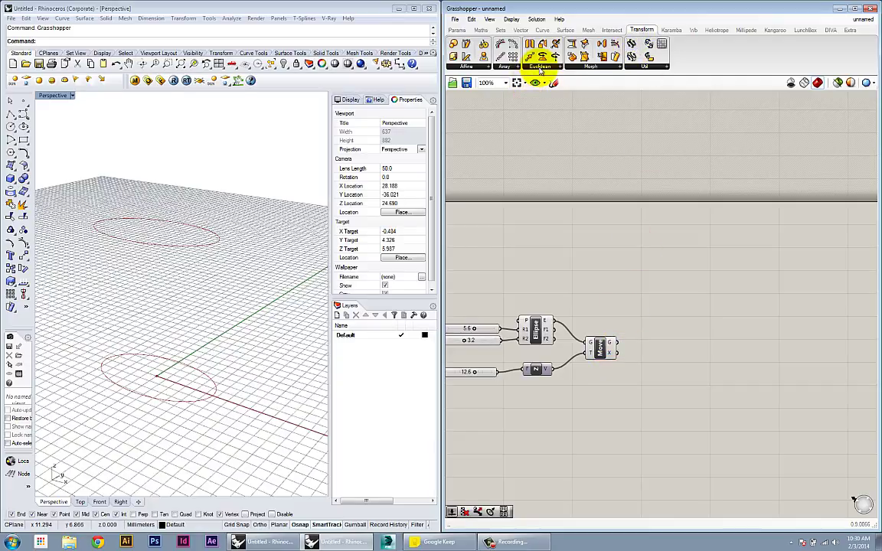
left_click(541, 68)
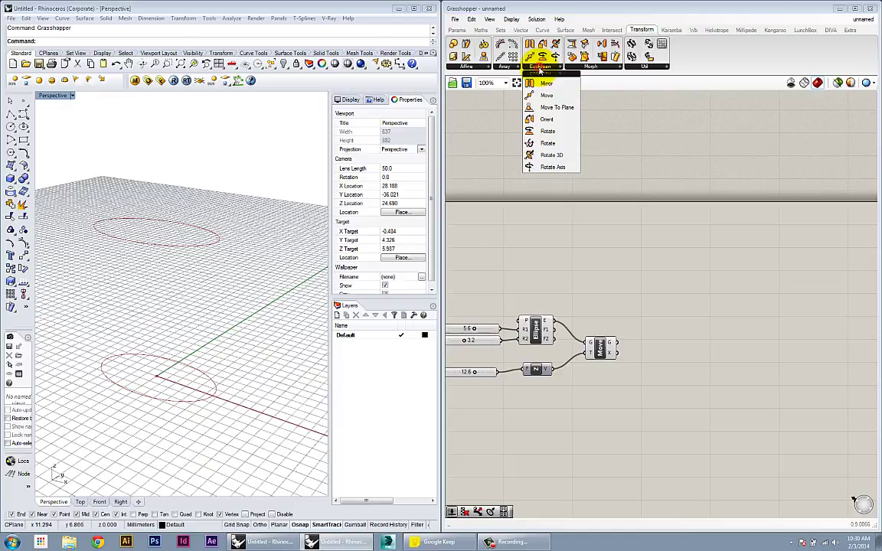
left_click(548, 132)
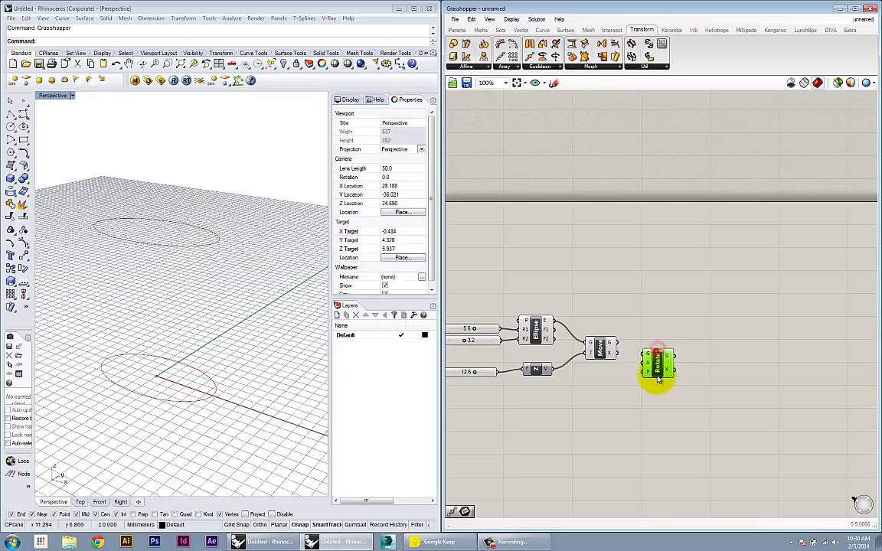
Connect the Move component's G output to the Rotate component's G input and reposition Rotate further from Move
left_click(646, 368)
mouse_move(647, 366)
left_mouse_down()
mouse_move(626, 349)
mouse_move(642, 361)
mouse_move(653, 352)
mouse_move(659, 371)
mouse_move(651, 375)
left_mouse_up()
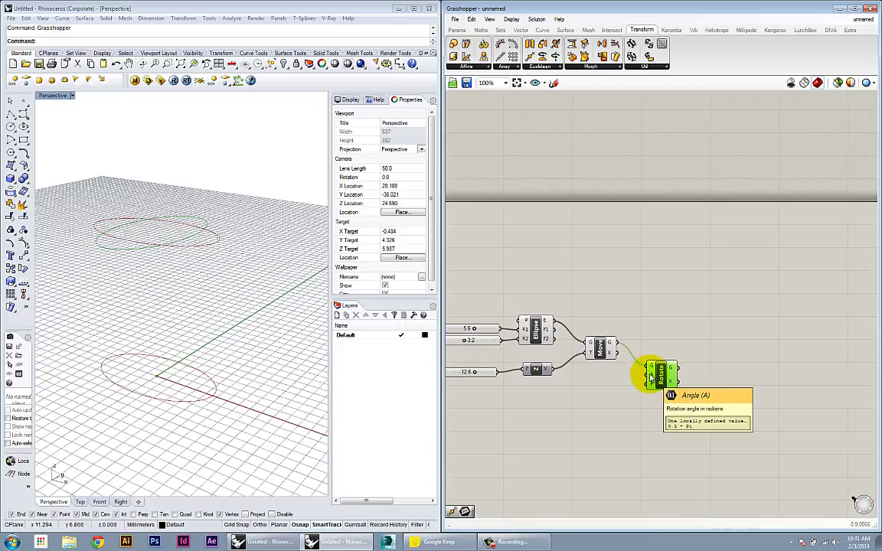
left_click_drag(650, 377, 669, 382)
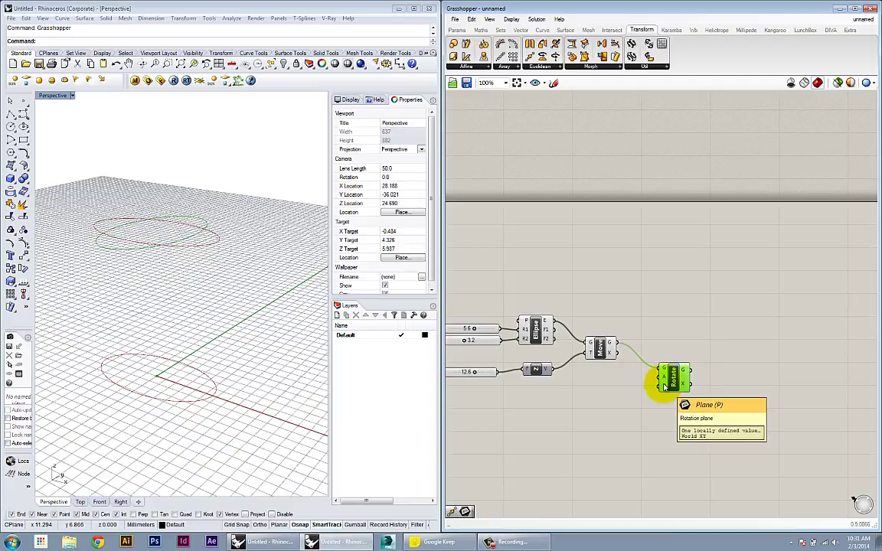
right_click_drag(222, 325, 159, 365)
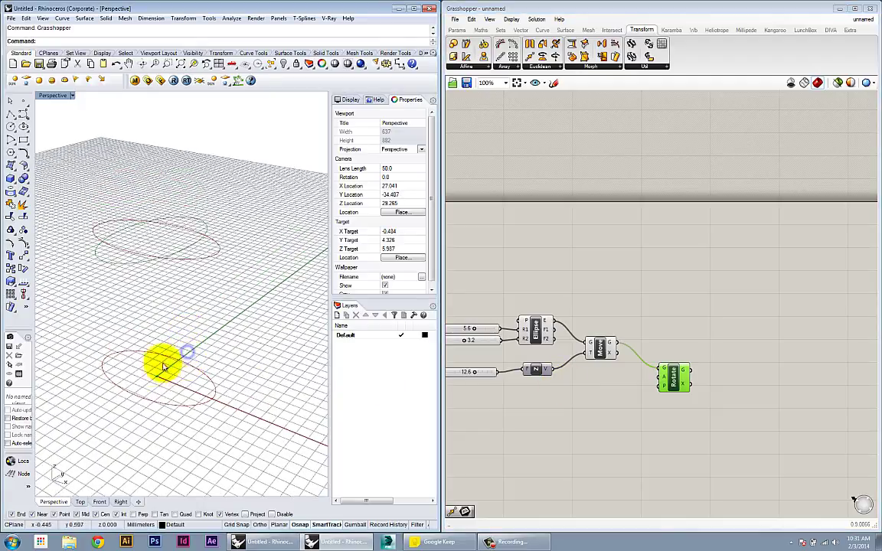
mouse_move(666, 389)
left_mouse_down()
mouse_move(676, 392)
mouse_move(673, 376)
left_mouse_up()
right_click(685, 388)
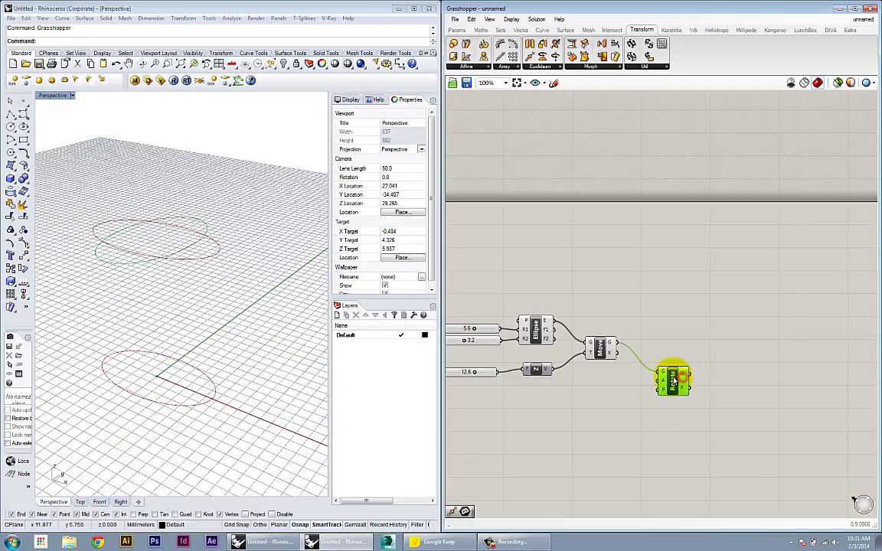
right_click(615, 383)
left_click(580, 393)
right_click_drag(163, 256, 66, 238)
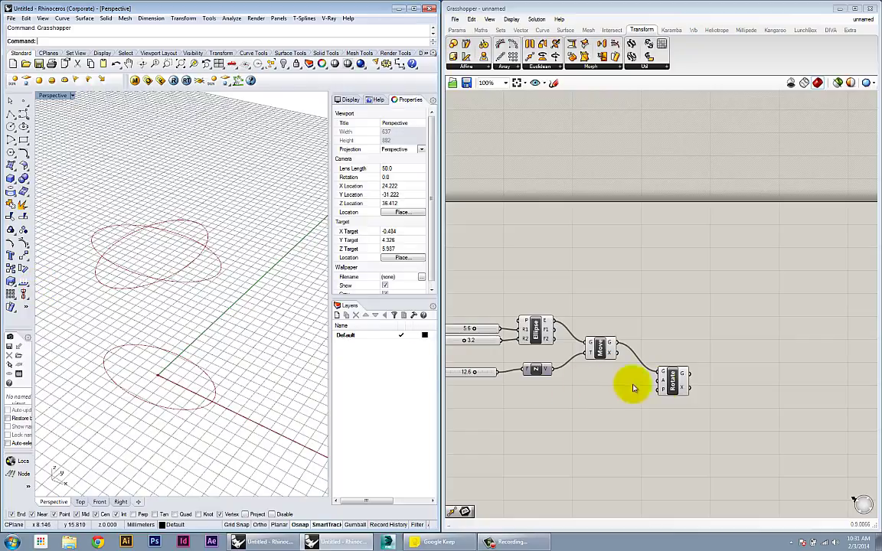
Add a whole-number slider set to 180 in the empty canvas area below the Unit Z component
mouse_move(664, 386)
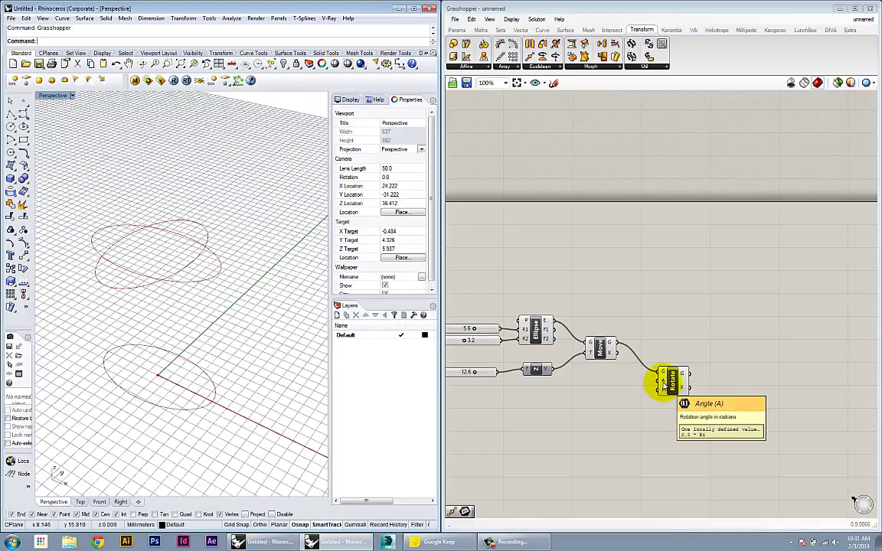
right_click_drag(616, 410, 641, 401)
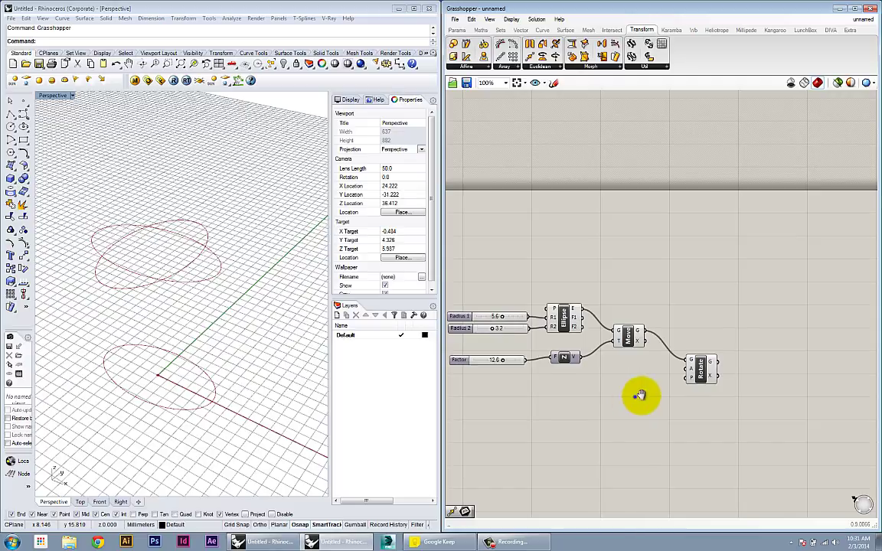
right_click_drag(641, 395, 651, 394)
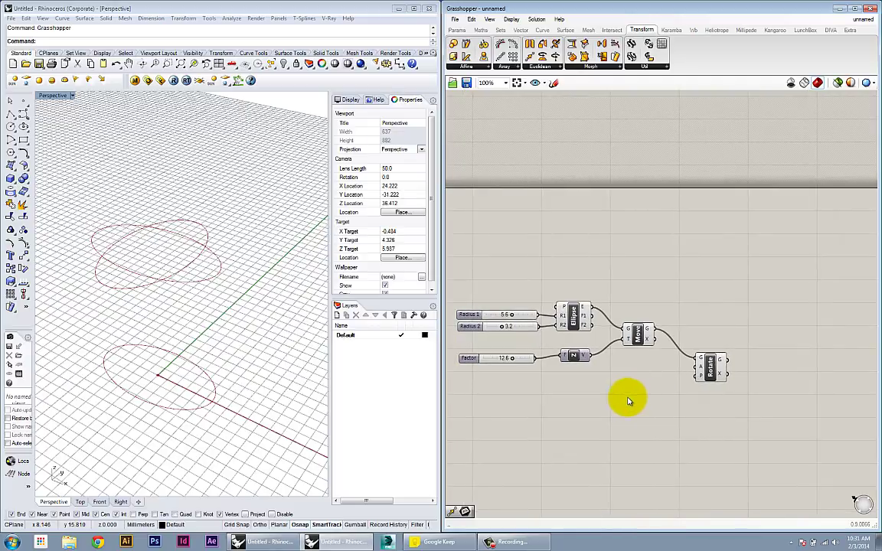
double_click(603, 400)
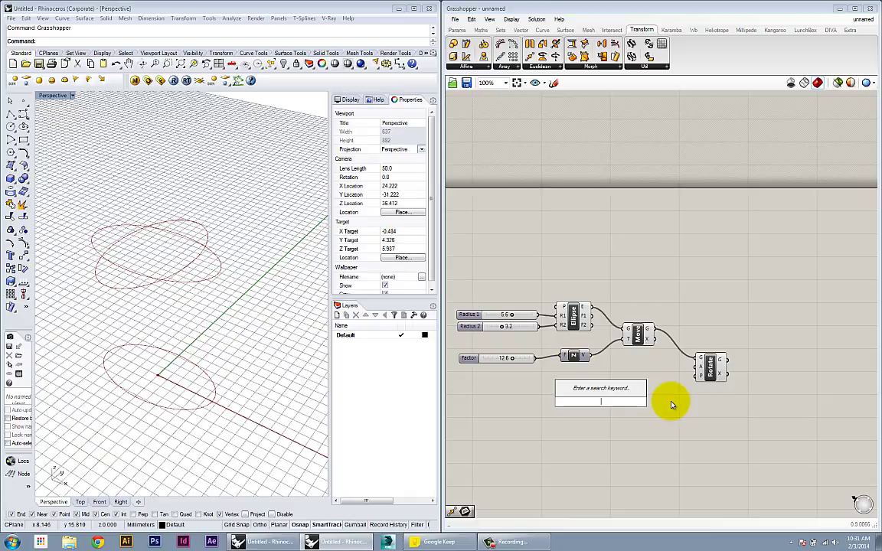
type("180")
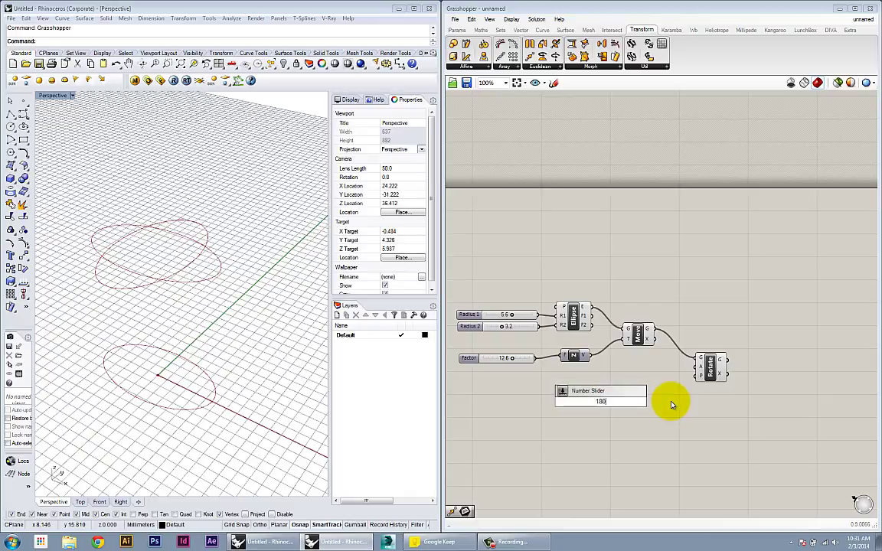
key("Return")
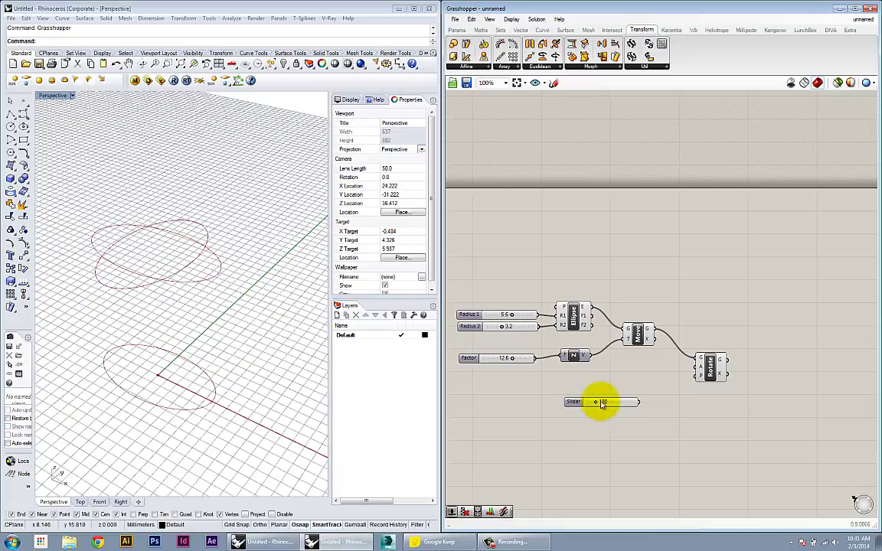
Lower the new slider's maximum value and set the slider to 145
scroll(597, 403, "up", 3)
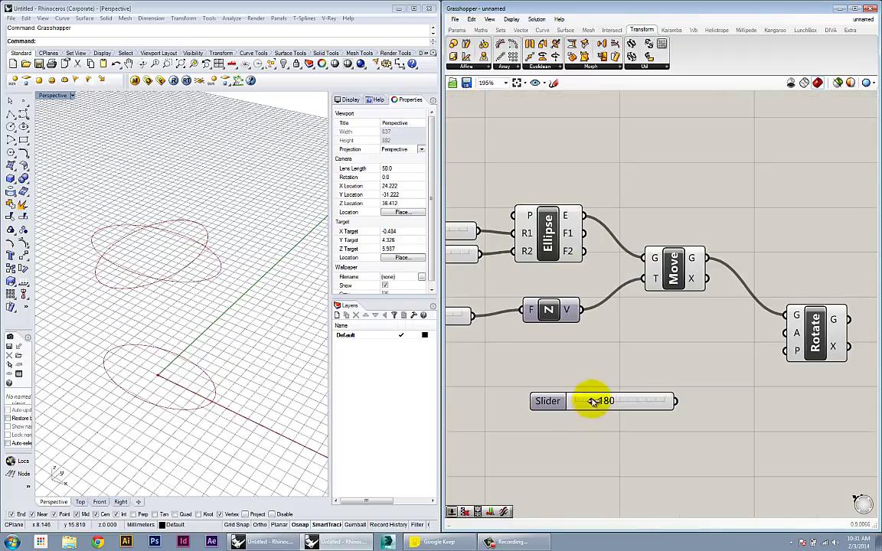
right_click(548, 403)
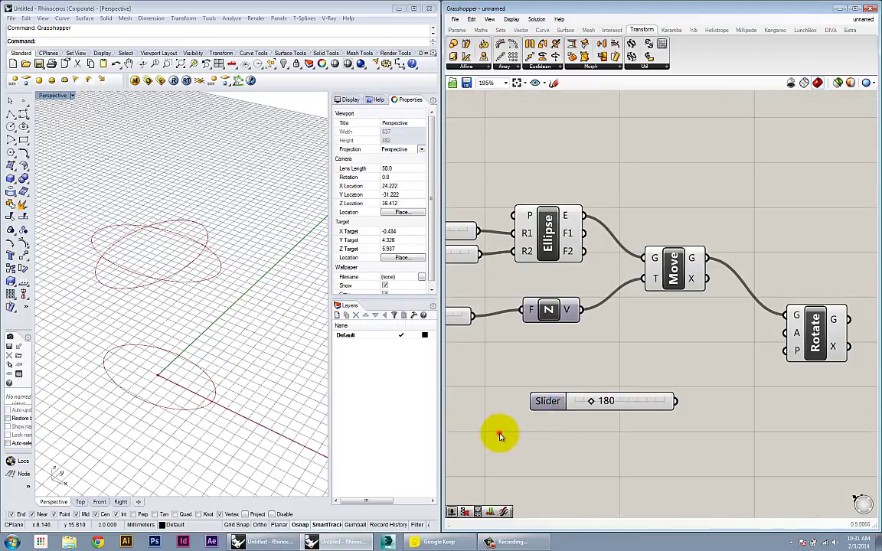
right_click(548, 404)
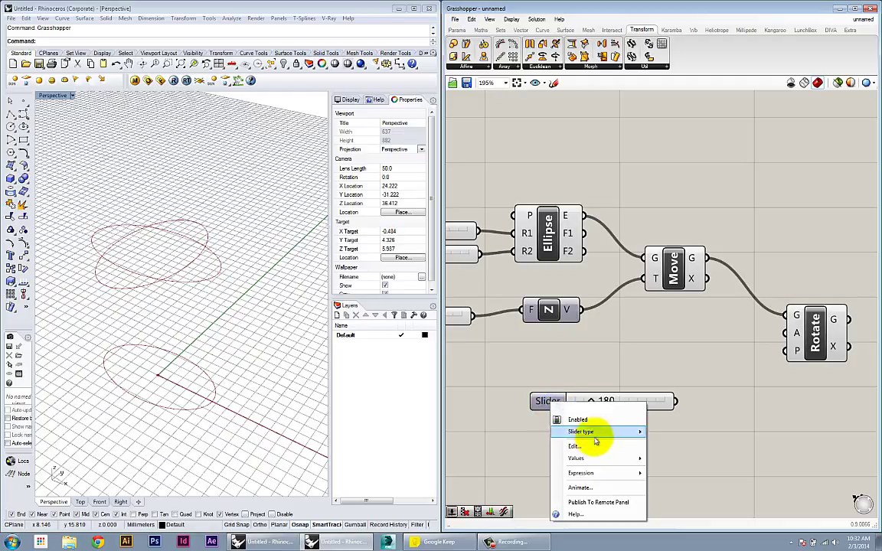
mouse_move(594, 463)
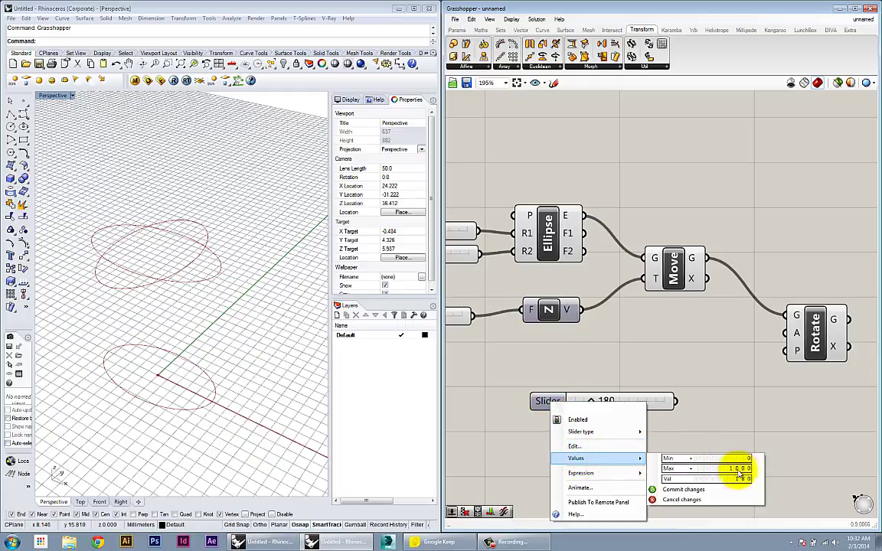
left_click(737, 469)
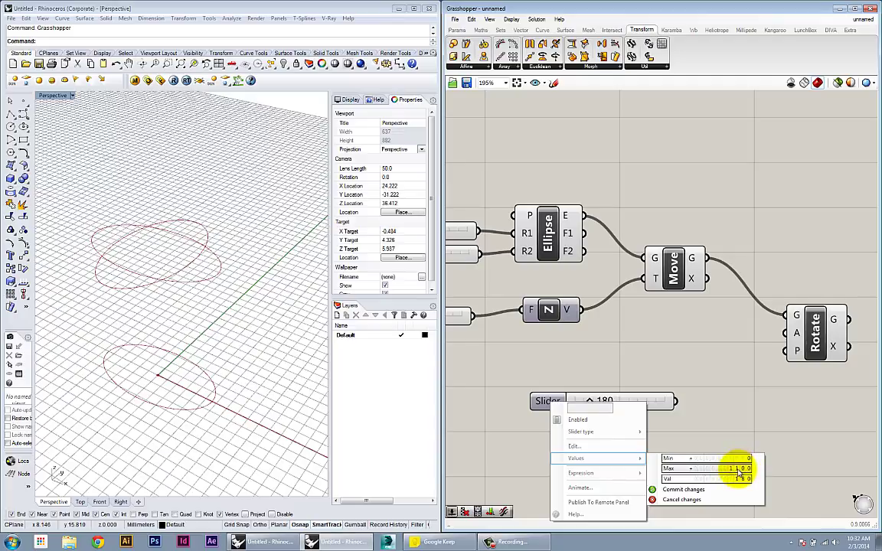
mouse_move(739, 463)
left_mouse_down()
mouse_move(735, 481)
mouse_move(746, 457)
left_mouse_up()
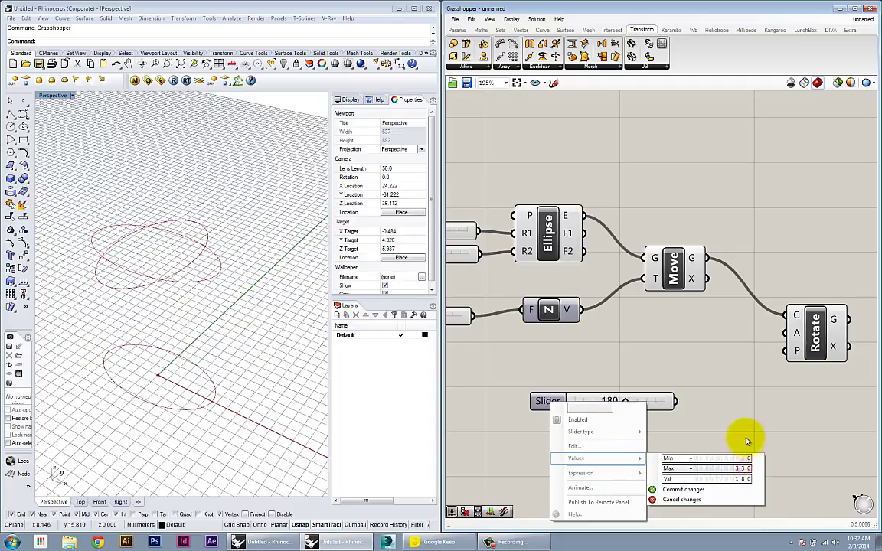
left_click(653, 489)
left_click_drag(622, 402, 562, 365)
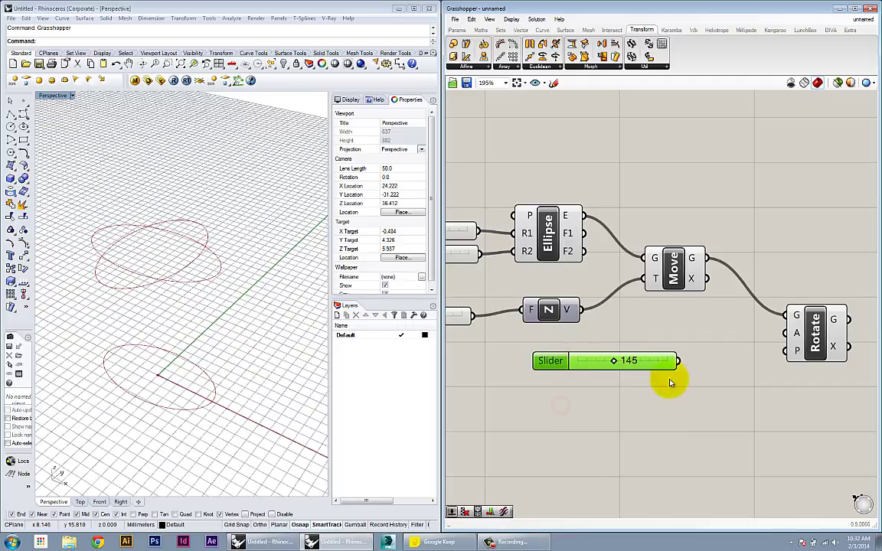
Reposition the new slider just below the Unit Z component, leaving room before the Rotate component
right_click_drag(669, 380, 632, 390)
left_click_drag(640, 372, 704, 363)
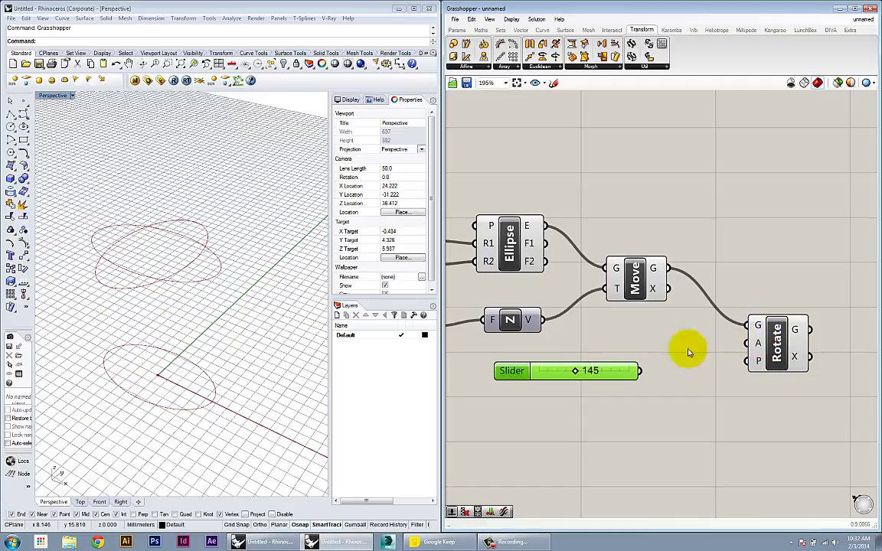
left_click_drag(536, 372, 497, 388)
right_click_drag(497, 388, 579, 400)
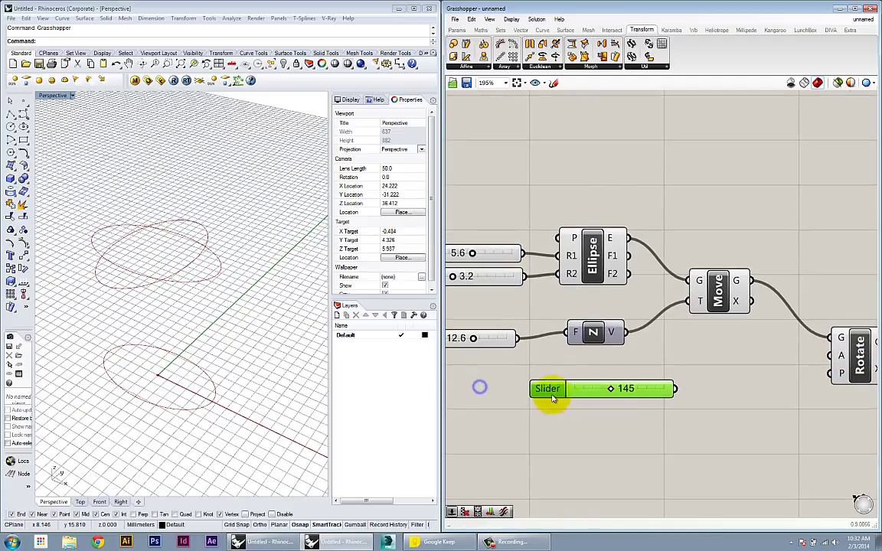
left_click_drag(548, 393, 498, 387)
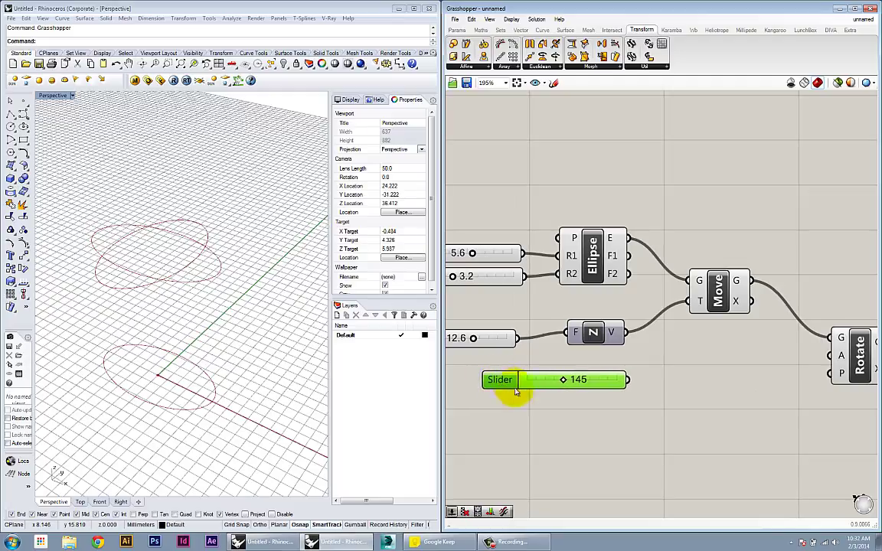
scroll(624, 427, "down", 2)
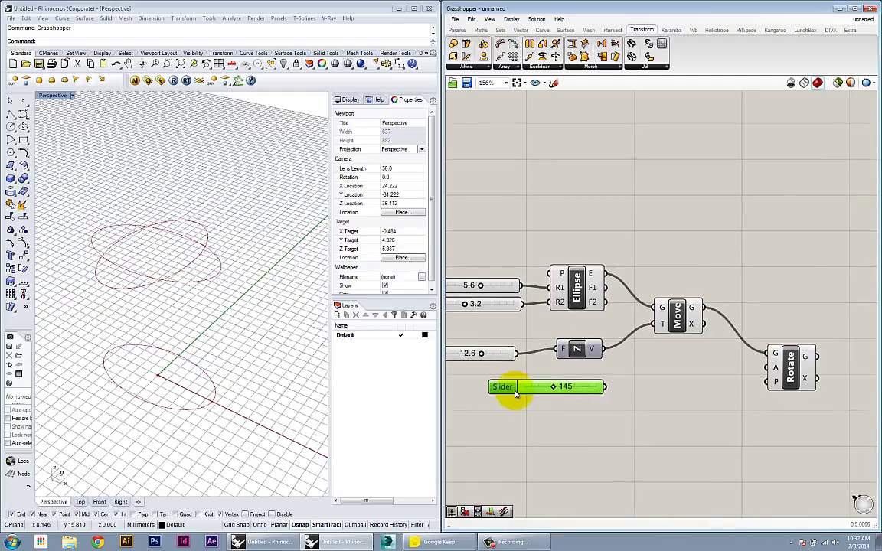
left_click_drag(508, 391, 511, 397)
Add a Radians component between the new slider and the Rotate component
left_click(668, 384)
double_click(668, 383)
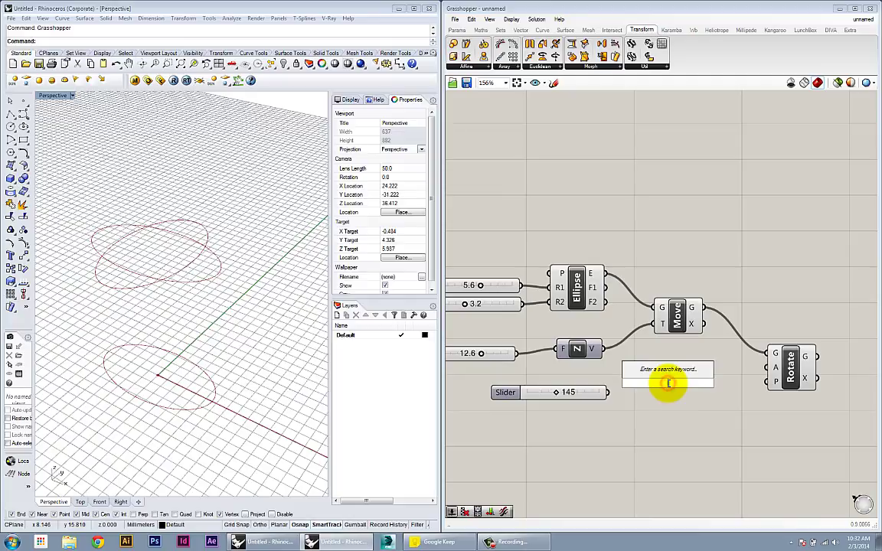
type("grad")
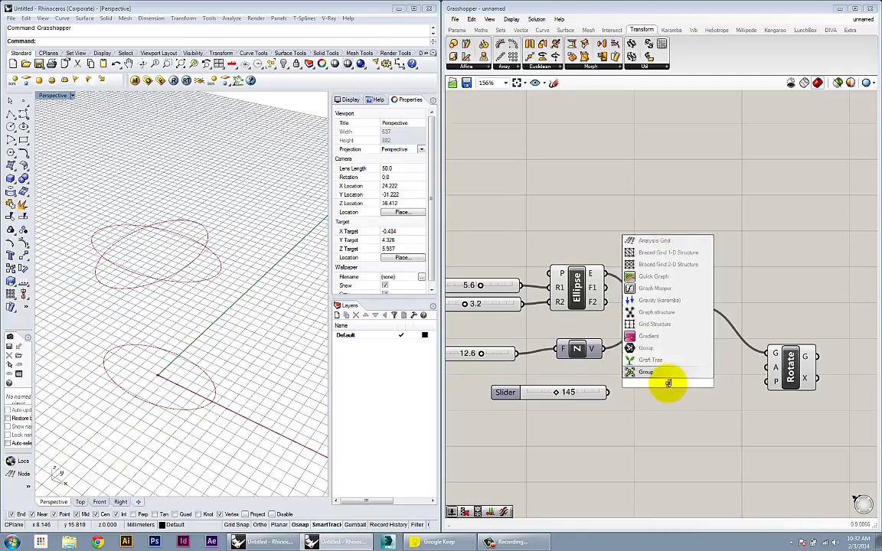
key("BackSpace")
key("BackSpace")
key("BackSpace")
key("BackSpace")
type("rad")
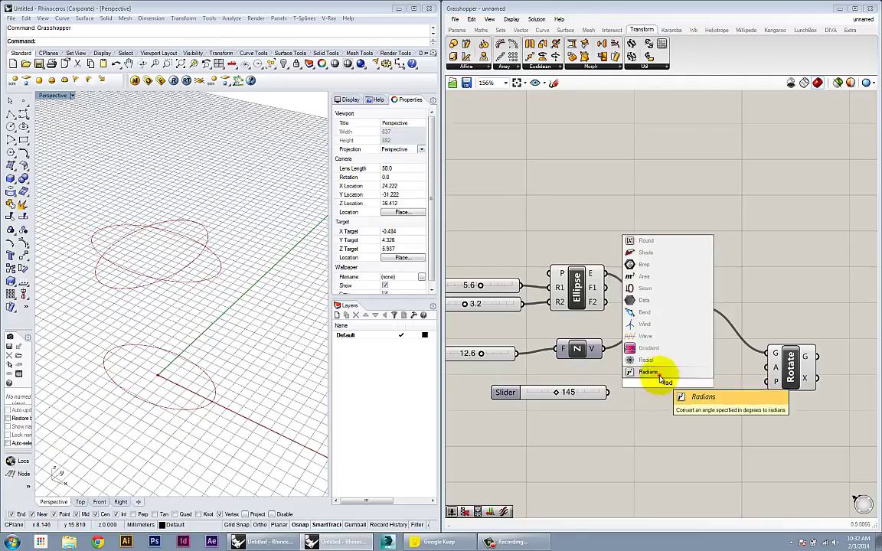
left_click(657, 373)
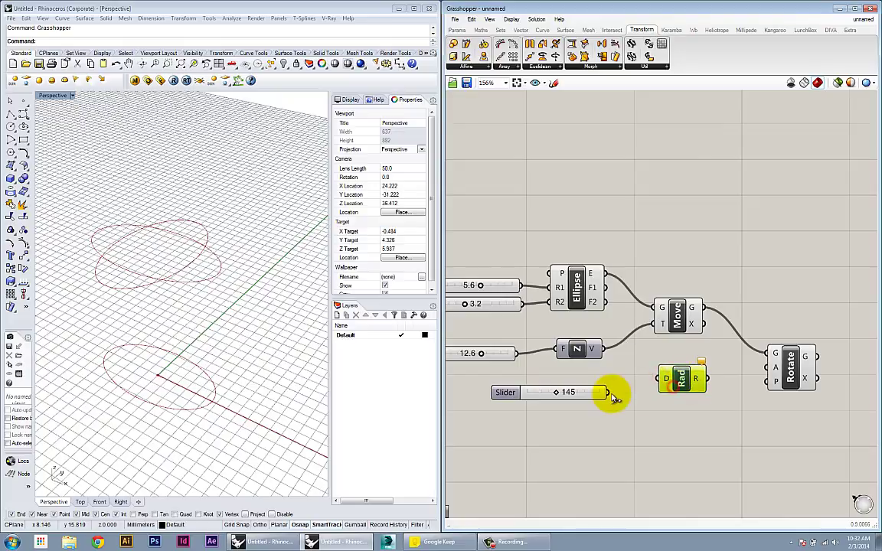
Connect the slider to the Radians component's D input and set the slider to 152
left_click_drag(616, 392, 660, 378)
mouse_move(699, 387)
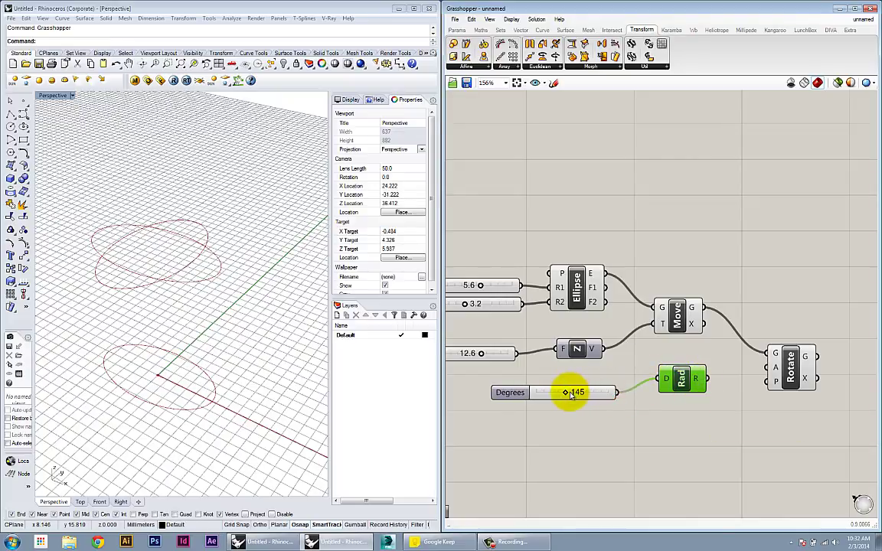
mouse_move(570, 395)
left_mouse_down()
mouse_move(590, 395)
mouse_move(564, 395)
left_mouse_up()
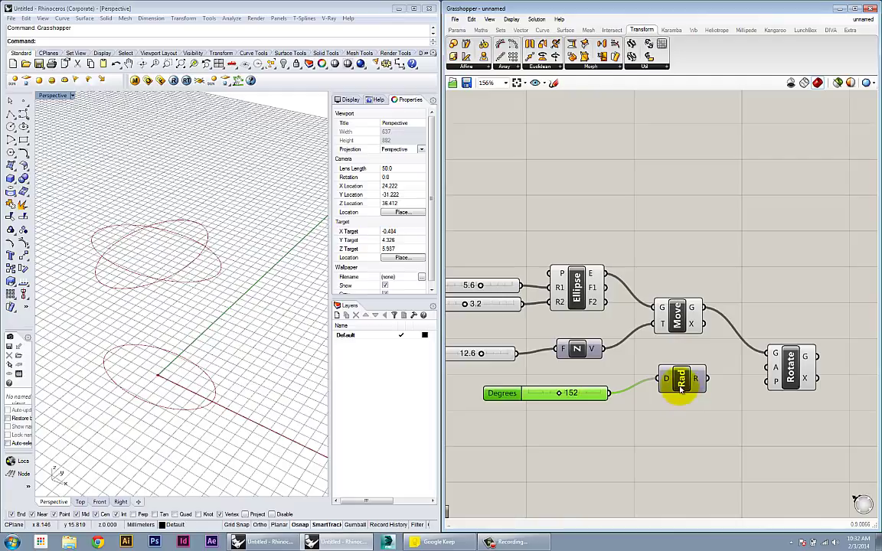
Connect the Radians component's R output to the Rotate component's A input and align Radians below Move
left_click_drag(681, 388, 758, 373)
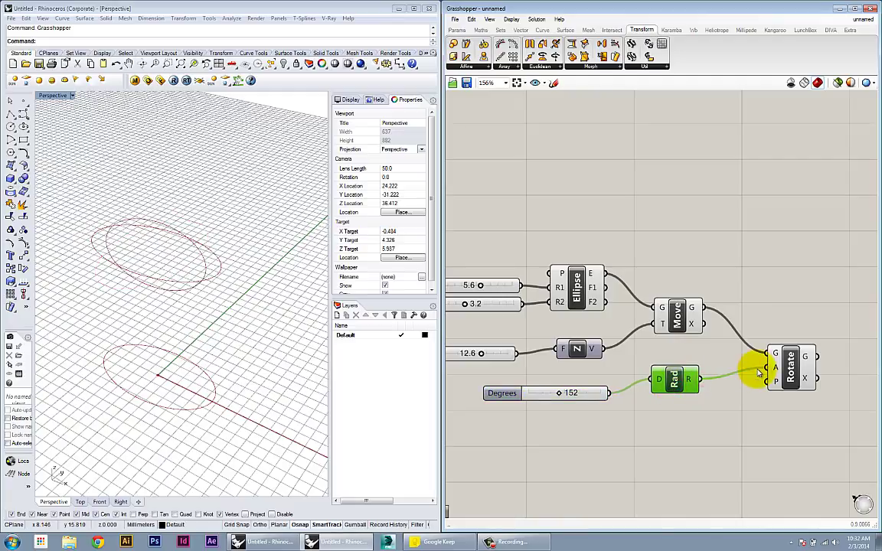
right_click_drag(738, 394, 734, 390)
left_click_drag(669, 374, 674, 374)
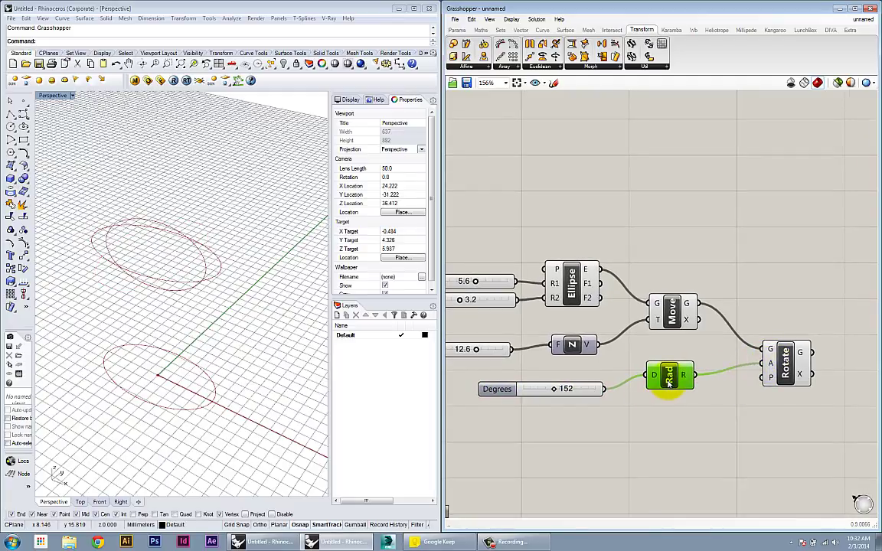
Set the Degrees slider to 81 and move the Rotate component slightly up on the canvas
left_click(563, 390)
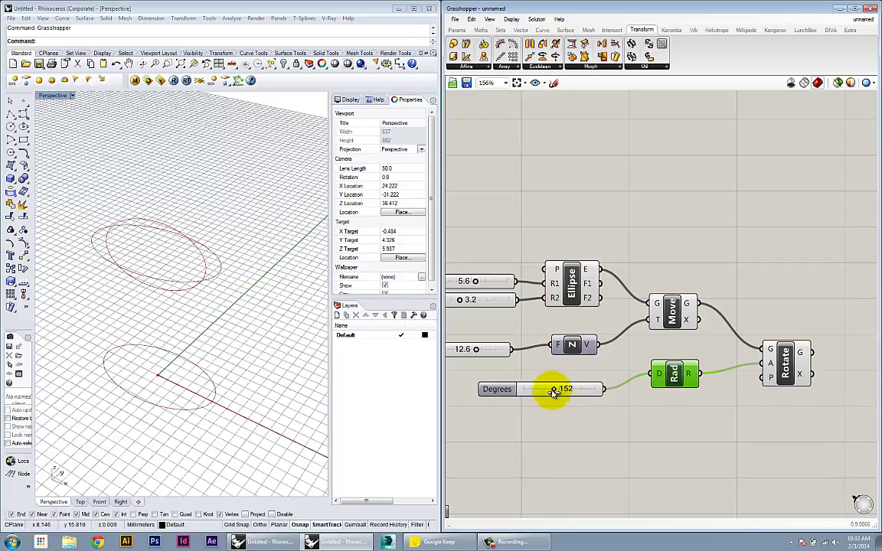
mouse_move(551, 392)
left_mouse_down()
mouse_move(518, 389)
mouse_move(596, 393)
mouse_move(544, 390)
left_mouse_up()
left_click_drag(773, 359, 772, 343)
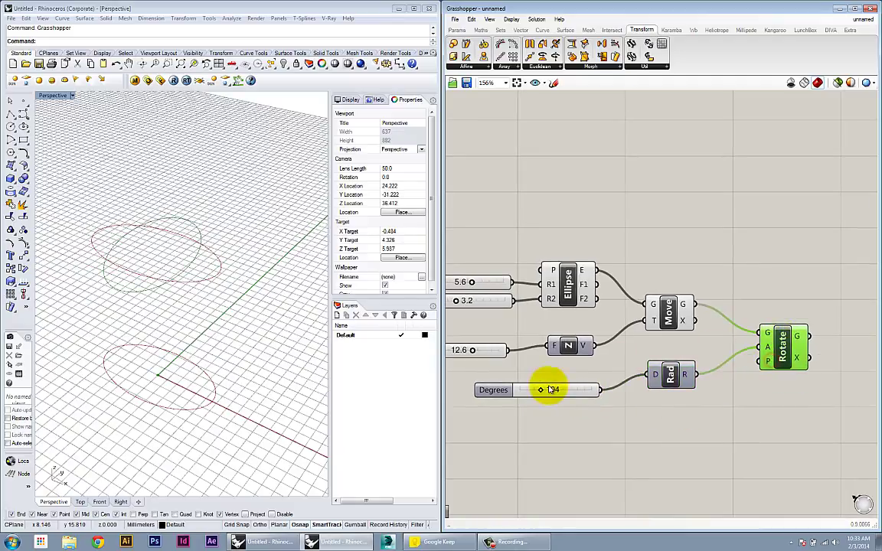
mouse_move(540, 391)
left_mouse_down()
mouse_move(569, 392)
mouse_move(508, 389)
mouse_move(535, 393)
left_mouse_up()
Select the Move component to highlight its ellipse in the viewport and nudge it slightly on the canvas
left_click(747, 299)
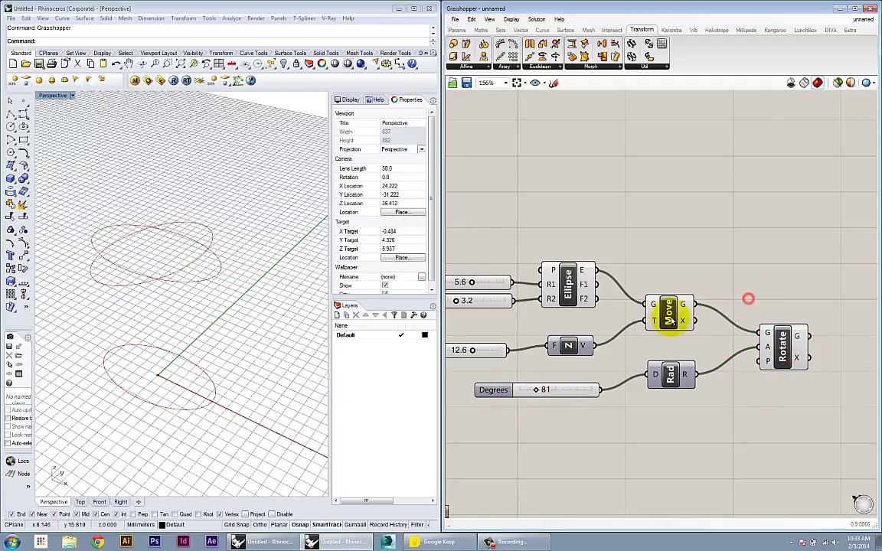
right_click(668, 316)
left_click(681, 260)
left_click(672, 302)
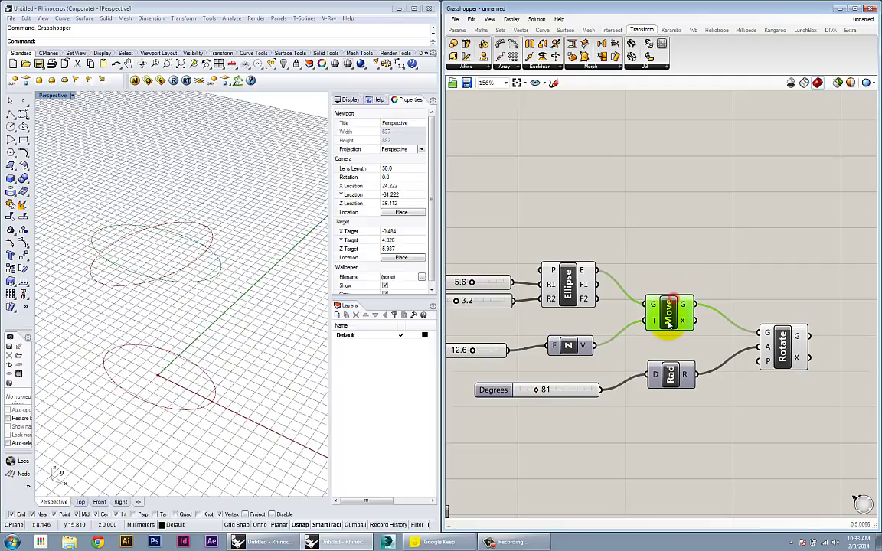
left_click_drag(669, 319, 671, 315)
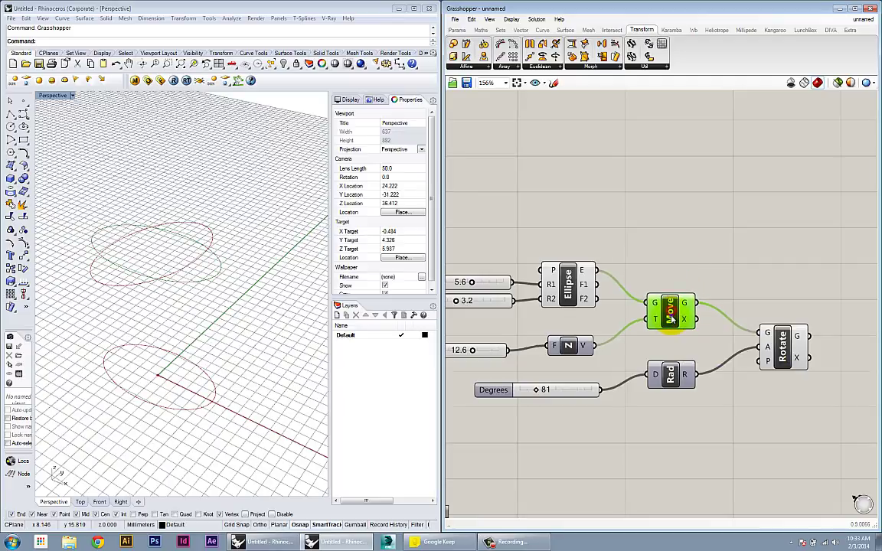
Turn off the Move component's preview and select Ellipse and Rotate in turn to highlight their curves in the viewport
right_click(666, 315)
left_click(685, 335)
right_click_drag(677, 264, 679, 256)
right_click_drag(647, 355, 626, 344)
scroll(675, 359, "down", 2)
left_click(632, 313)
left_click(725, 312)
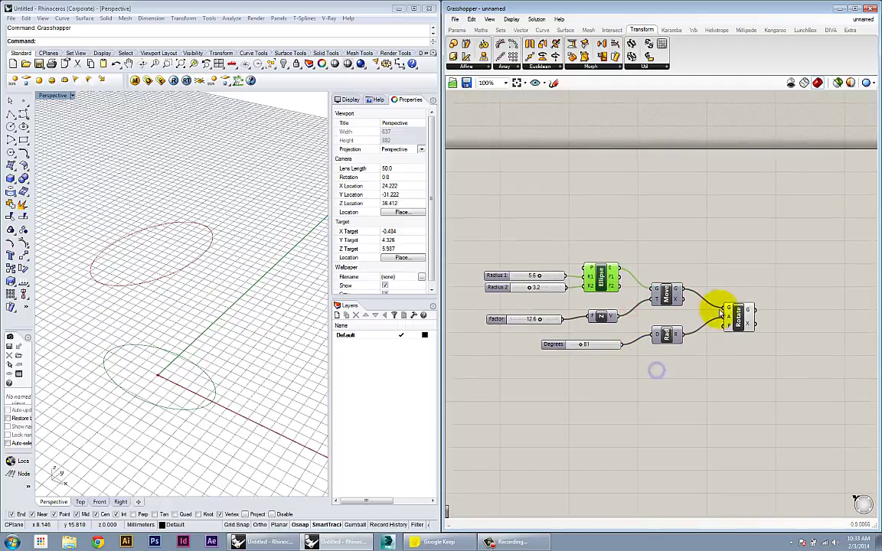
right_click_drag(700, 414, 691, 399)
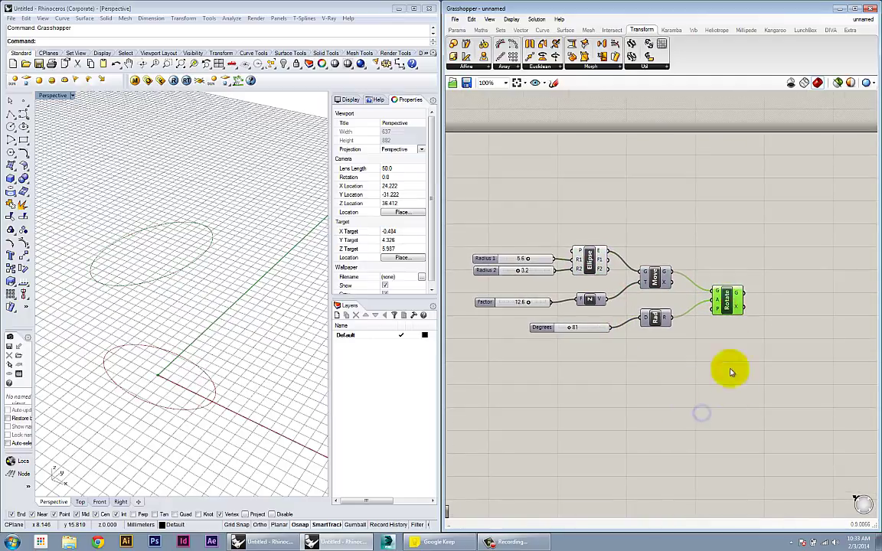
left_click(743, 257)
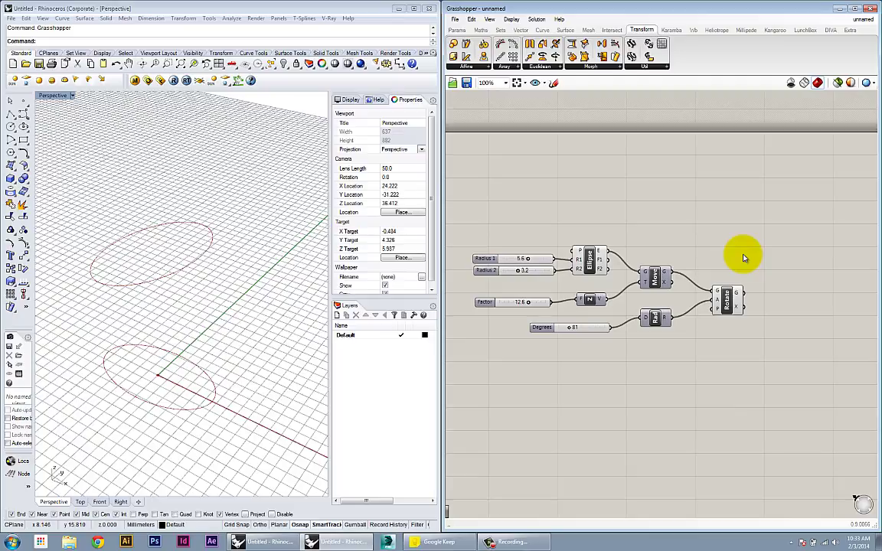
Search the components for "loft" and place a Loft component beyond the Rotate component on the canvas
double_click(768, 246)
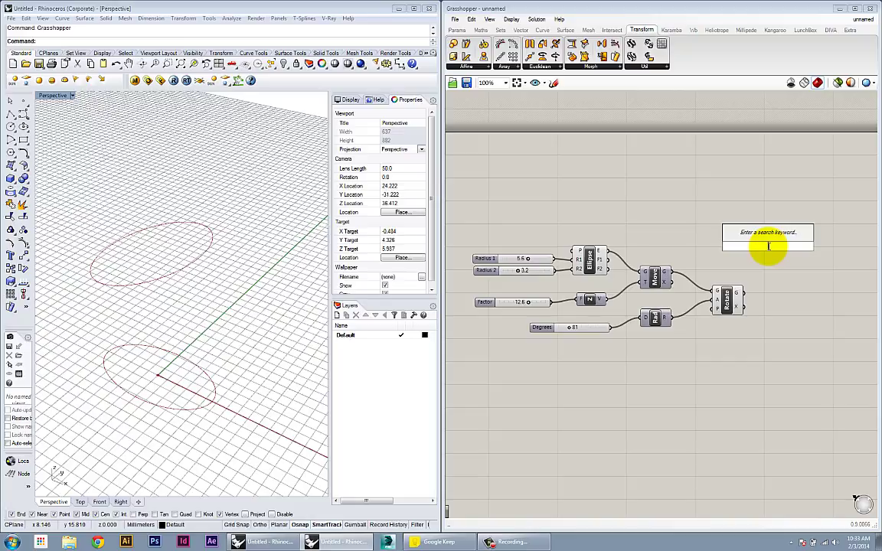
type("loft")
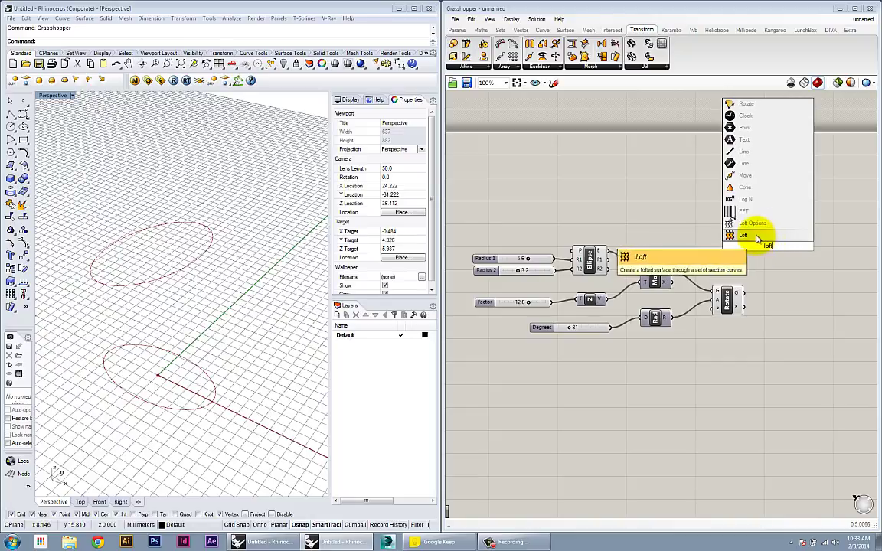
left_click(758, 237)
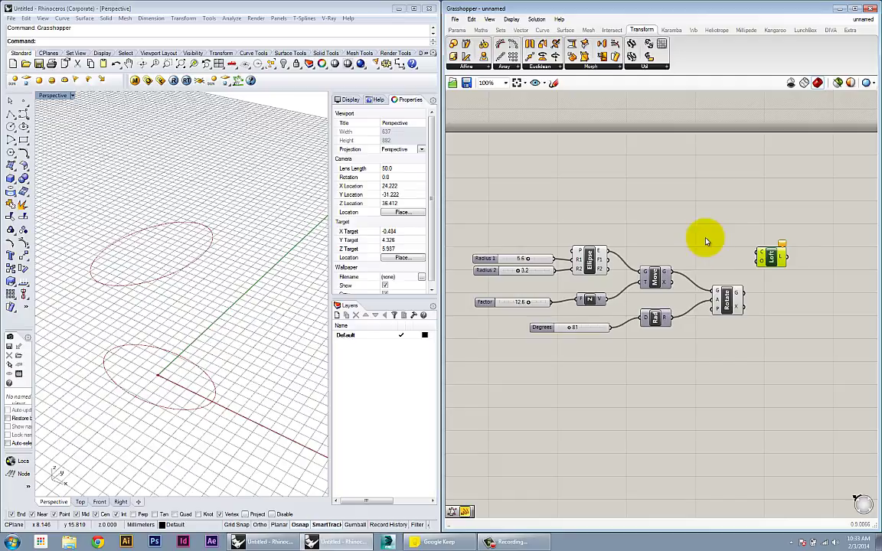
left_click_drag(772, 258, 802, 257)
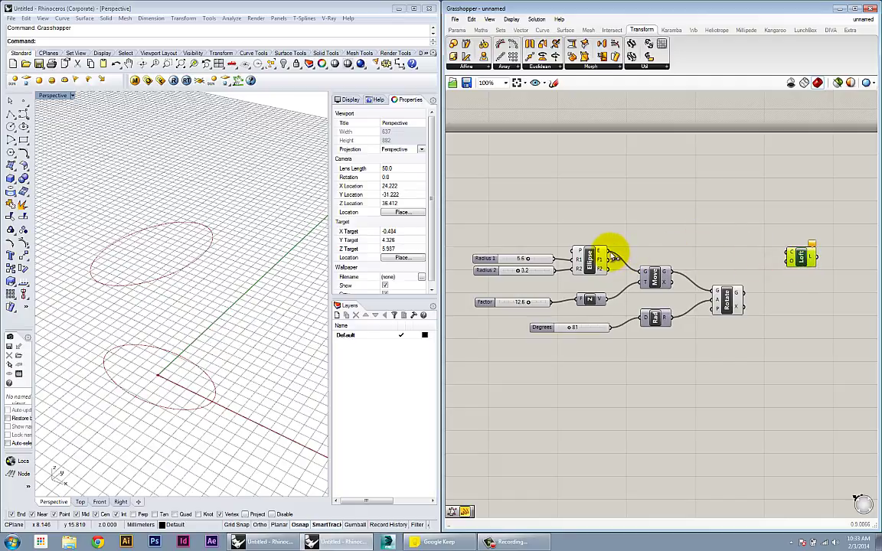
Connect both the Ellipse's E output and the Rotate component's G output to the Loft's C input
left_click_drag(611, 251, 801, 257)
left_click(792, 273)
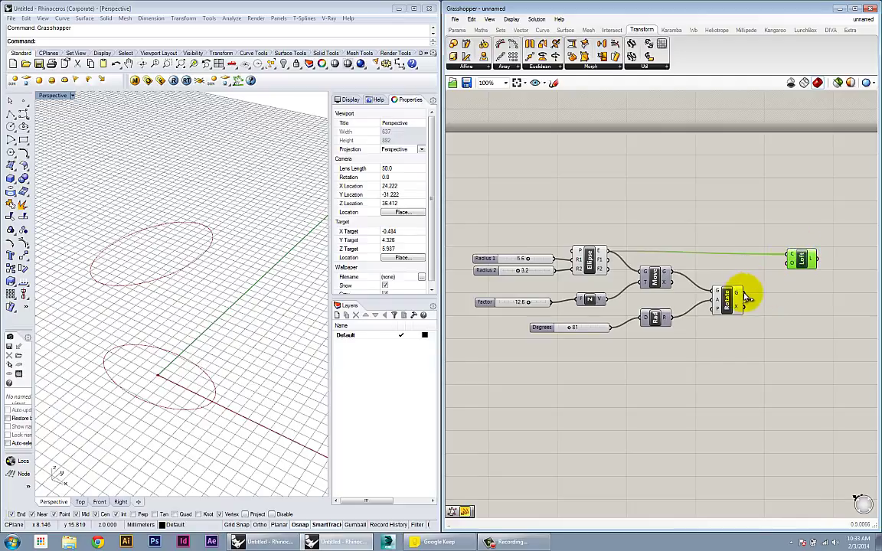
left_click_drag(747, 297, 776, 264)
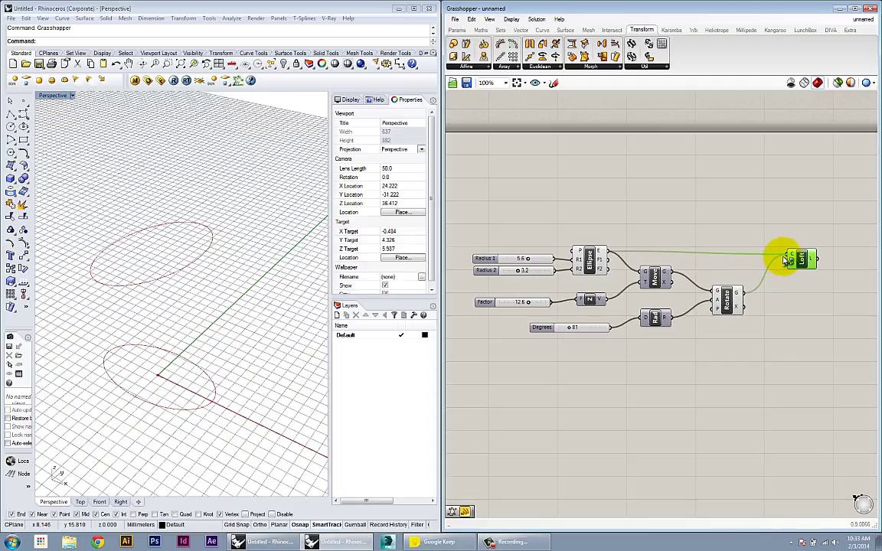
mouse_move(778, 260)
left_mouse_down()
mouse_move(764, 278)
mouse_move(788, 259)
left_mouse_up()
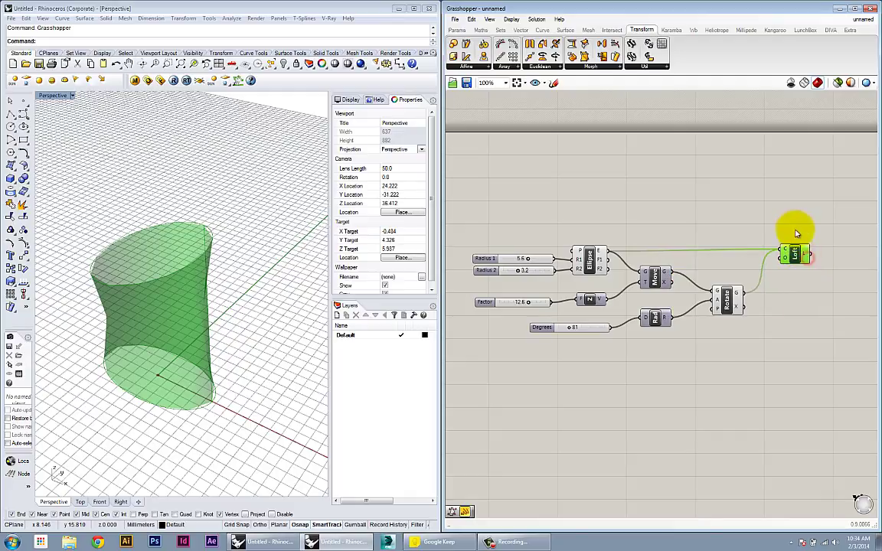
left_click(794, 229)
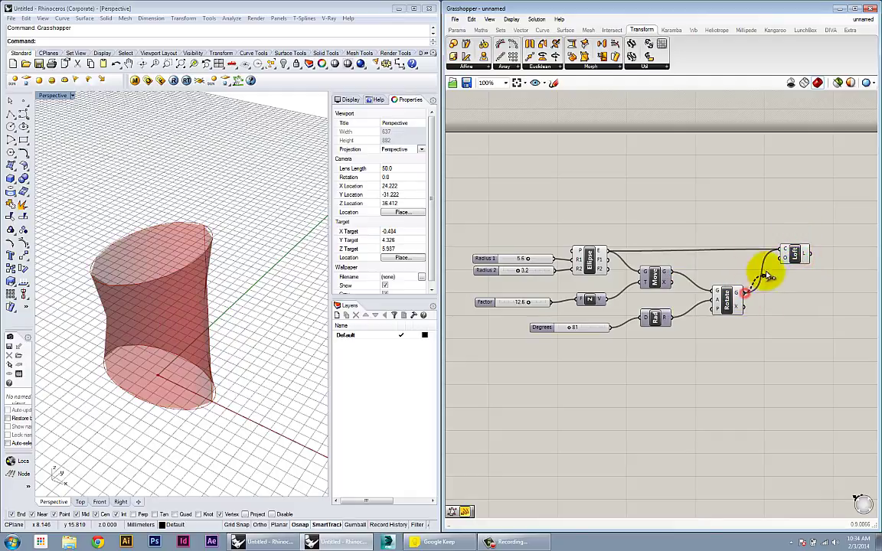
Replace the Loft's C inputs with Rotate's G output alone, add Ellipse's E output back to it, and move Loft slightly down
left_click_drag(777, 251, 779, 249)
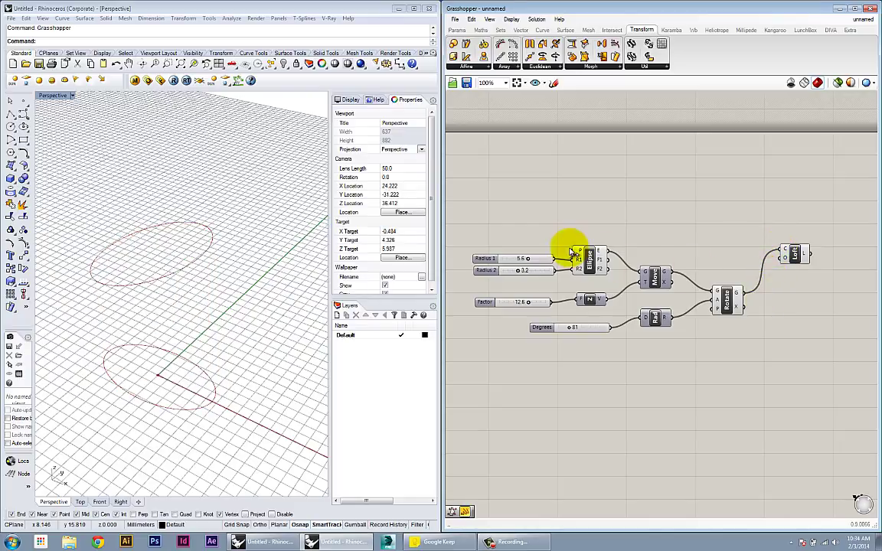
left_click_drag(608, 251, 797, 284)
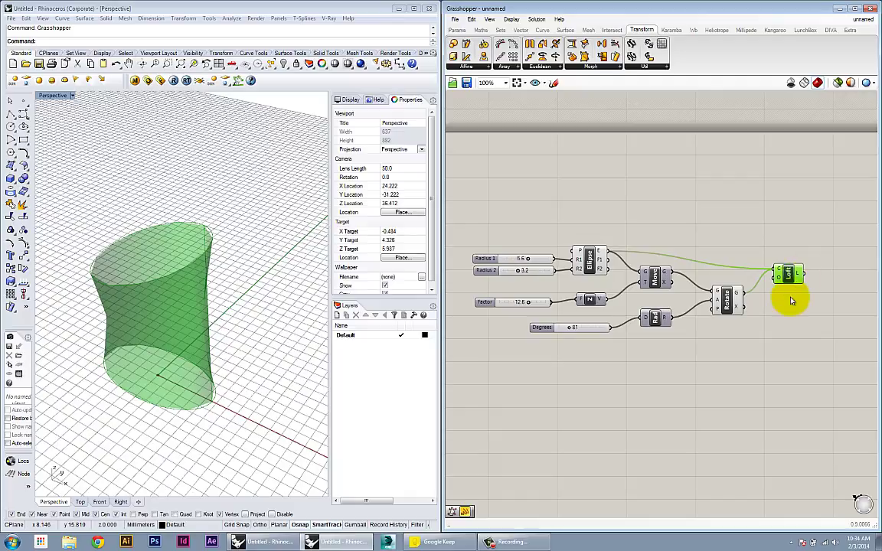
left_click(789, 296)
Select the Loft component and examine the highlighted twisted surface from a lower viewing angle in the Perspective viewport
right_click_drag(784, 289, 730, 293)
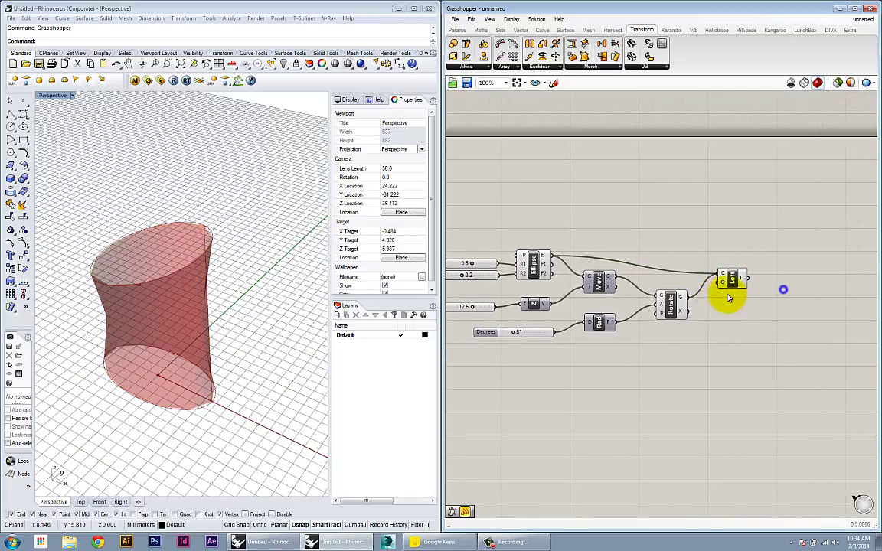
left_click(732, 280)
right_click_drag(292, 369, 267, 354)
Place the Degrees slider directly below the Factor slider so it lines up with the other input sliders
right_click_drag(514, 379, 552, 384)
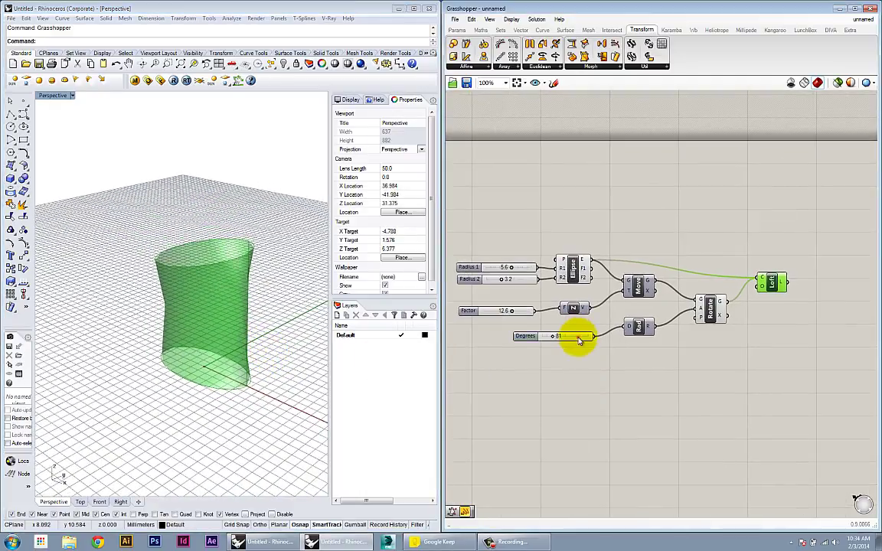
left_click_drag(578, 339, 527, 269)
left_click(520, 292)
left_click(523, 242)
right_click_drag(575, 252, 629, 256)
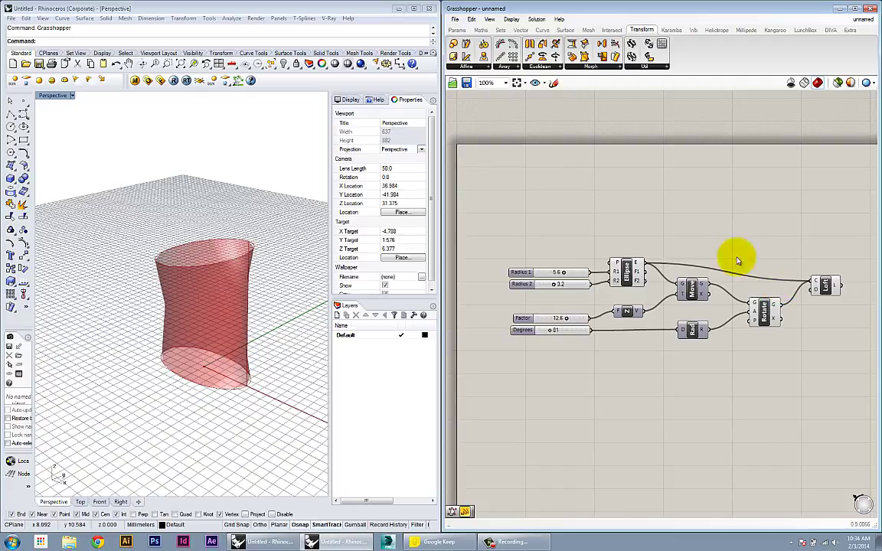
Shift the Ellipse and Unit Z components together slightly away from the sliders on the canvas
left_click_drag(639, 351, 609, 250)
left_click_drag(626, 273, 632, 274)
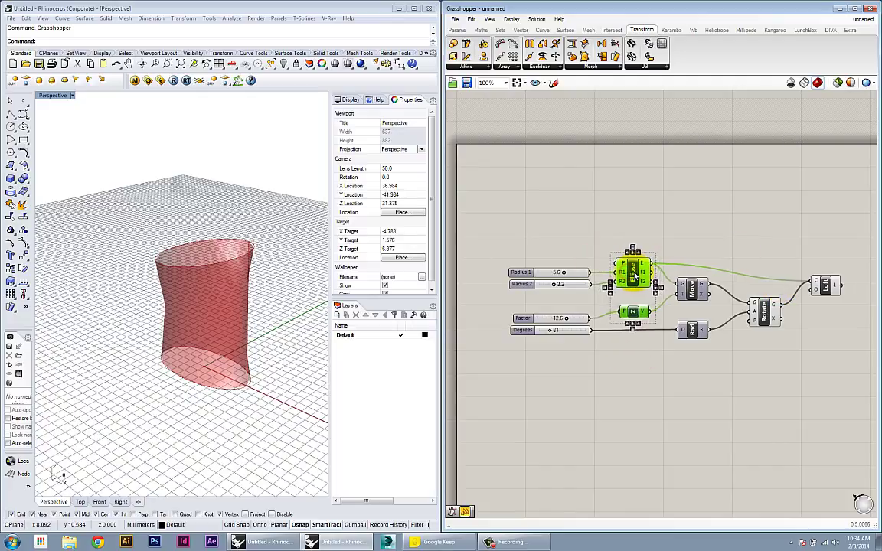
left_click(651, 244)
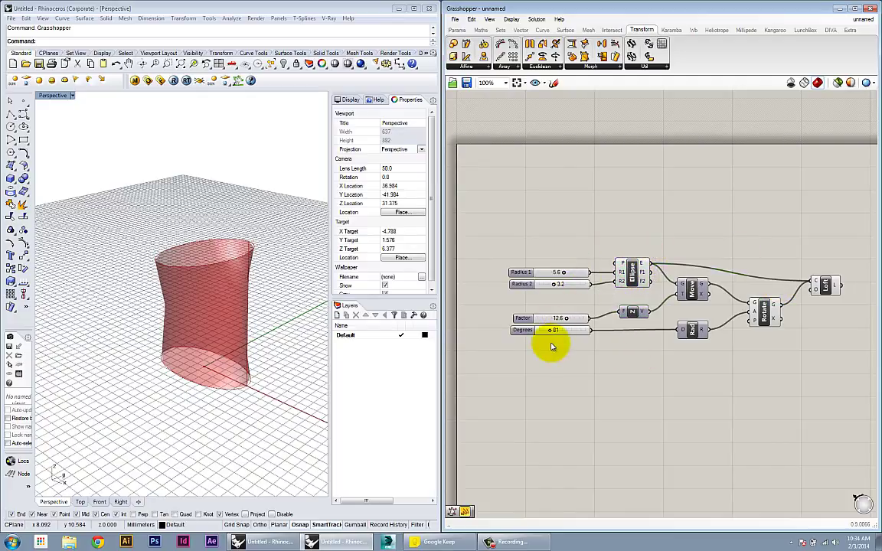
Select the four input sliders together to point out the model's parameters, and clear the selection
scroll(547, 329, "up", 2)
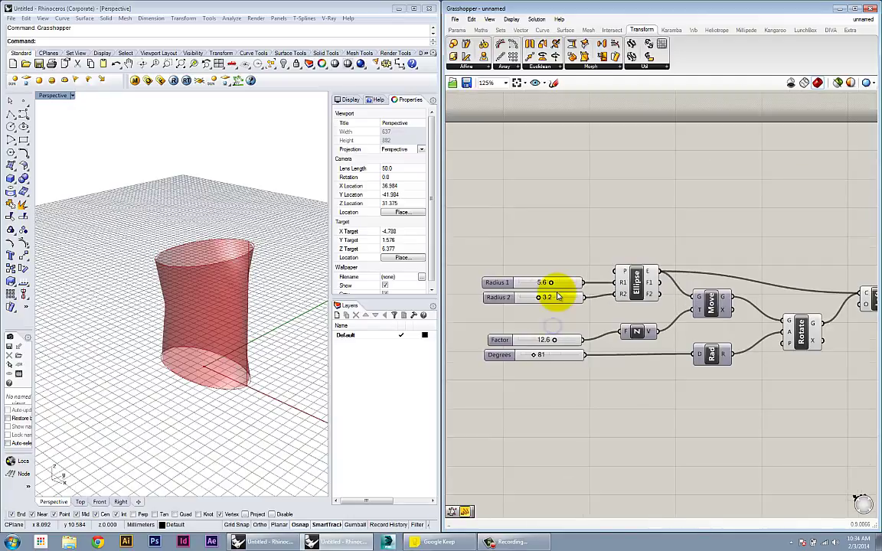
left_click_drag(557, 247, 509, 381)
left_click(563, 254)
Set the Radius 1 slider to 5.3 and the Radius 2 slider to 5.7 to reshape the lofted surface
scroll(528, 268, "down", 2)
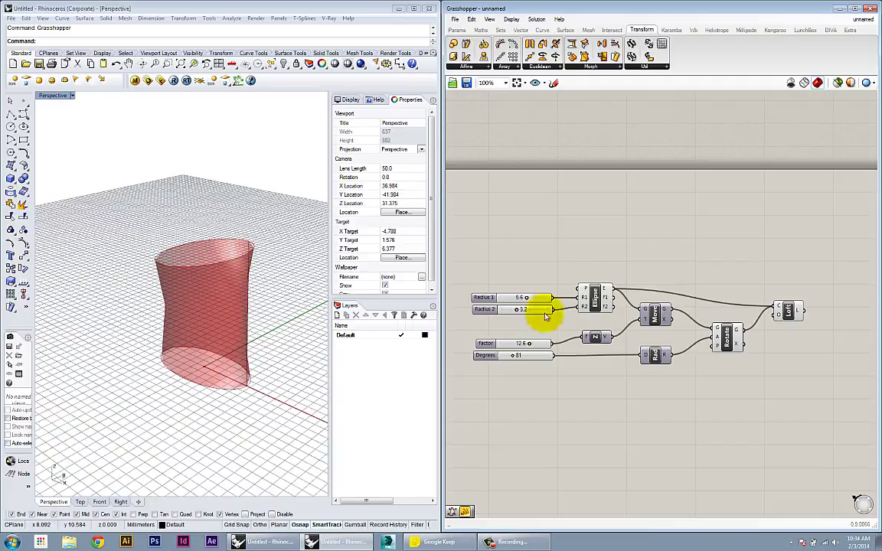
right_click_drag(539, 336, 555, 345)
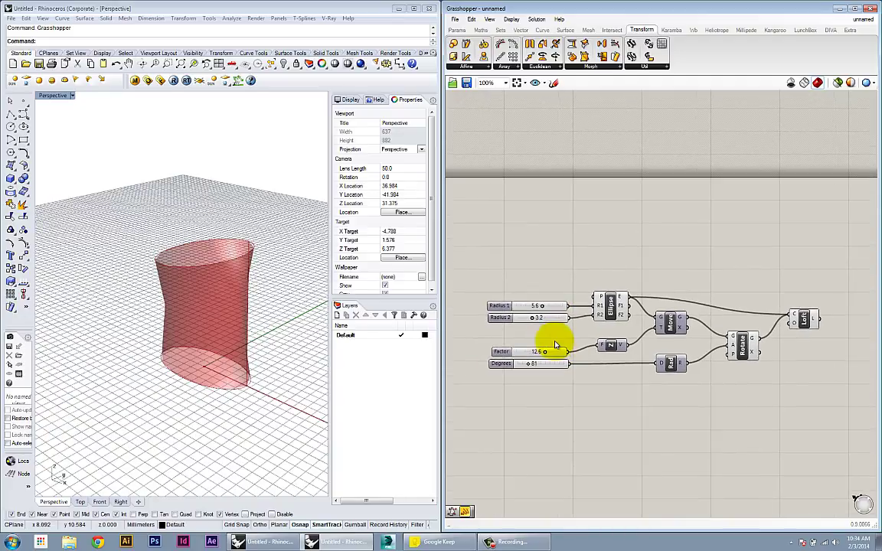
mouse_move(543, 307)
left_mouse_down()
mouse_move(551, 307)
mouse_move(538, 307)
mouse_move(544, 322)
left_mouse_up()
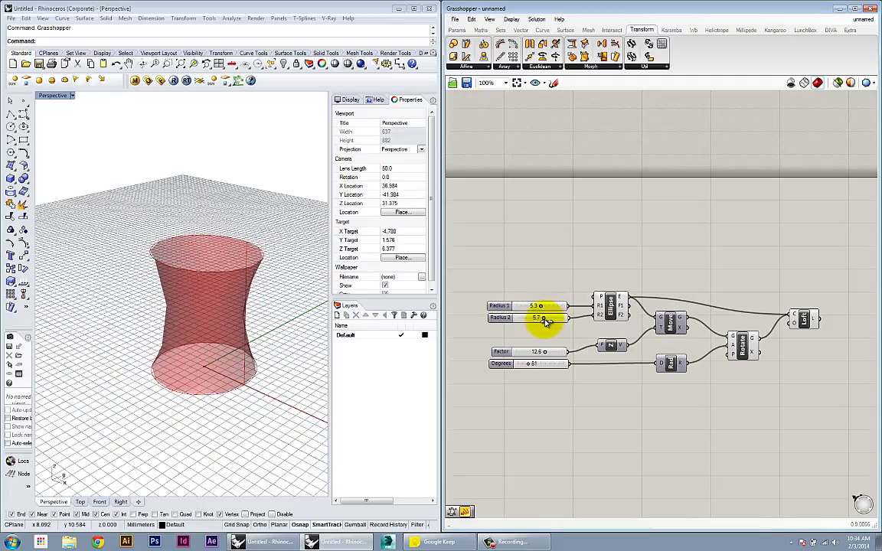